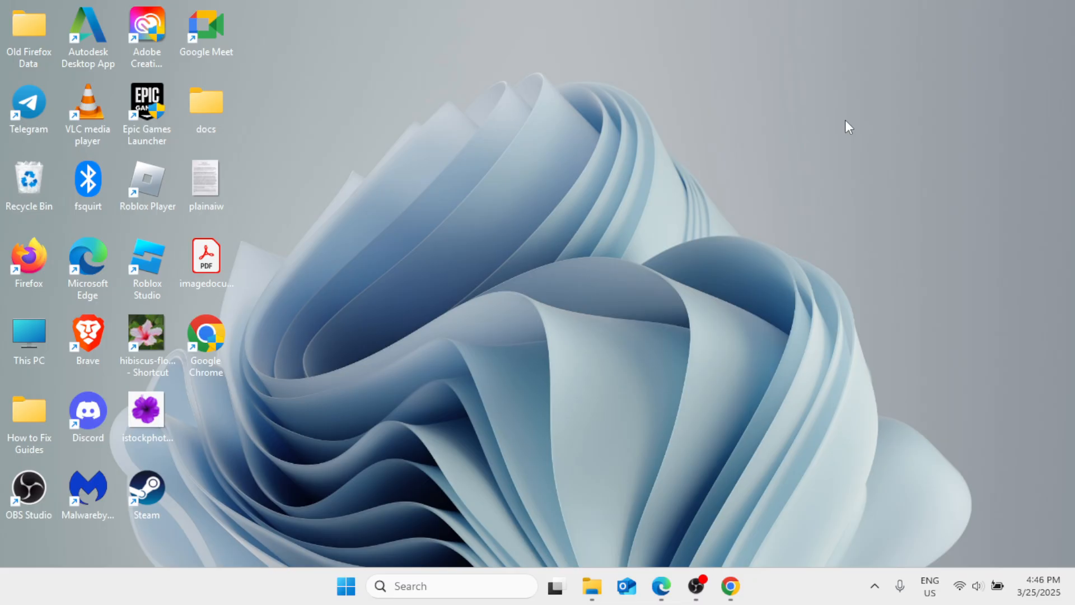
Find Google Chrome through the Windows search and launch it
click(452, 593)
text(chrome)
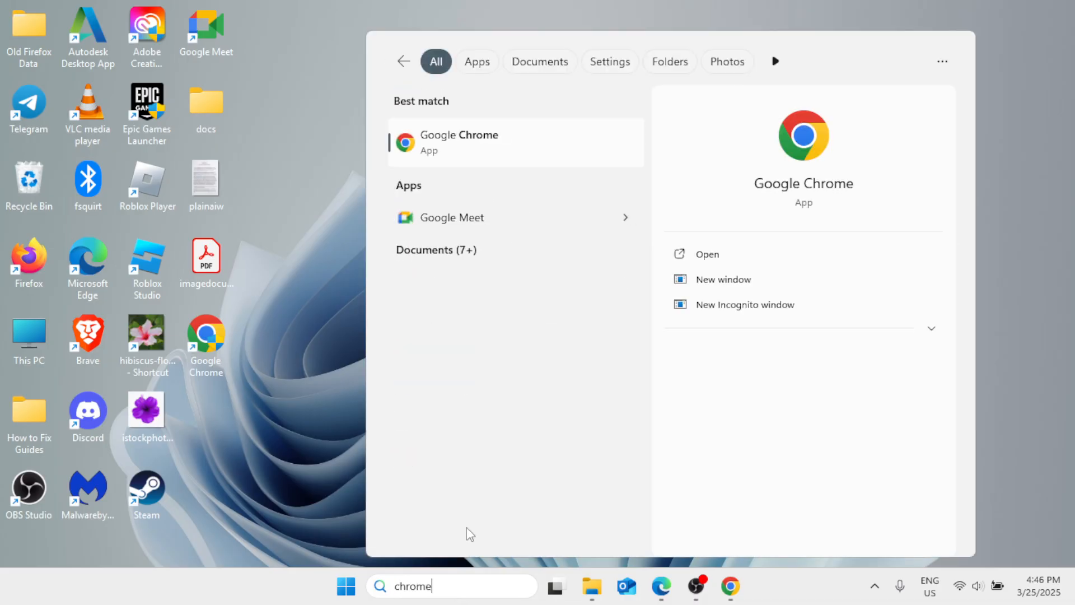
click(511, 149)
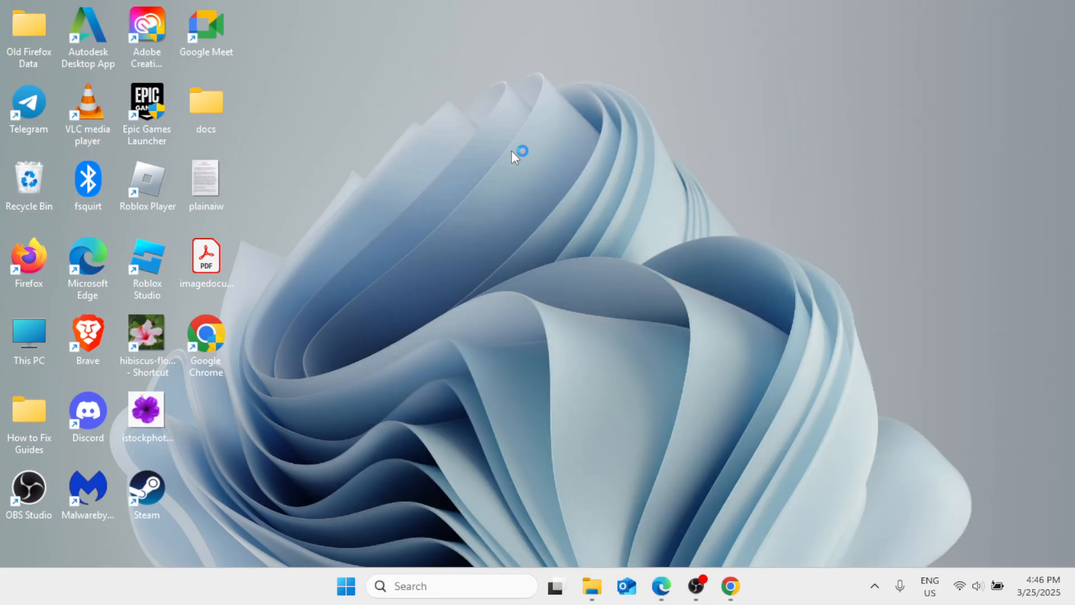
click(784, 33)
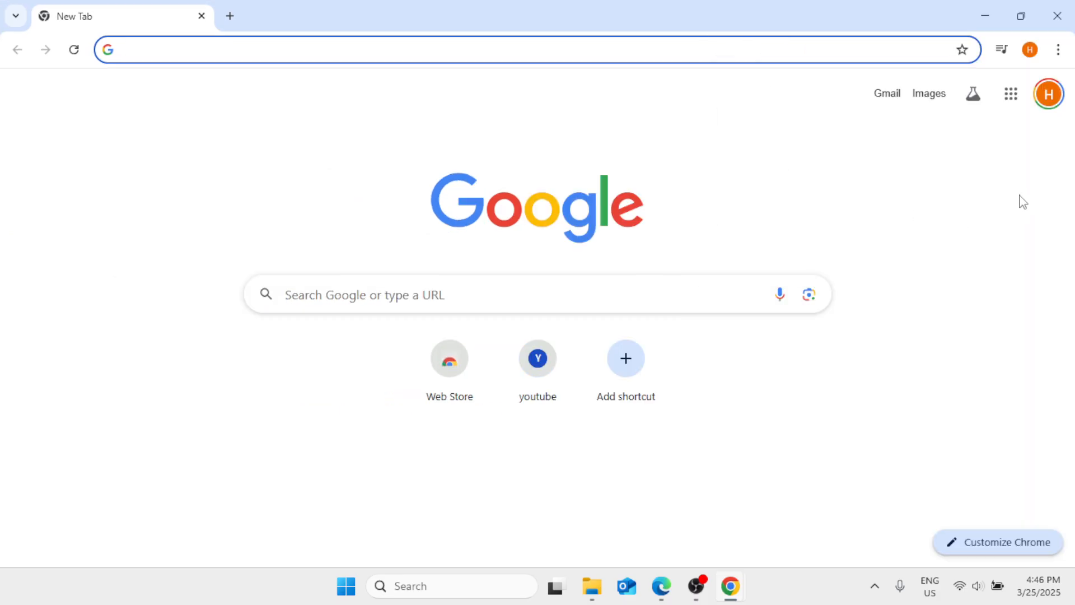
Open Google Forms from the list of Google apps on the new tab page
click(1011, 95)
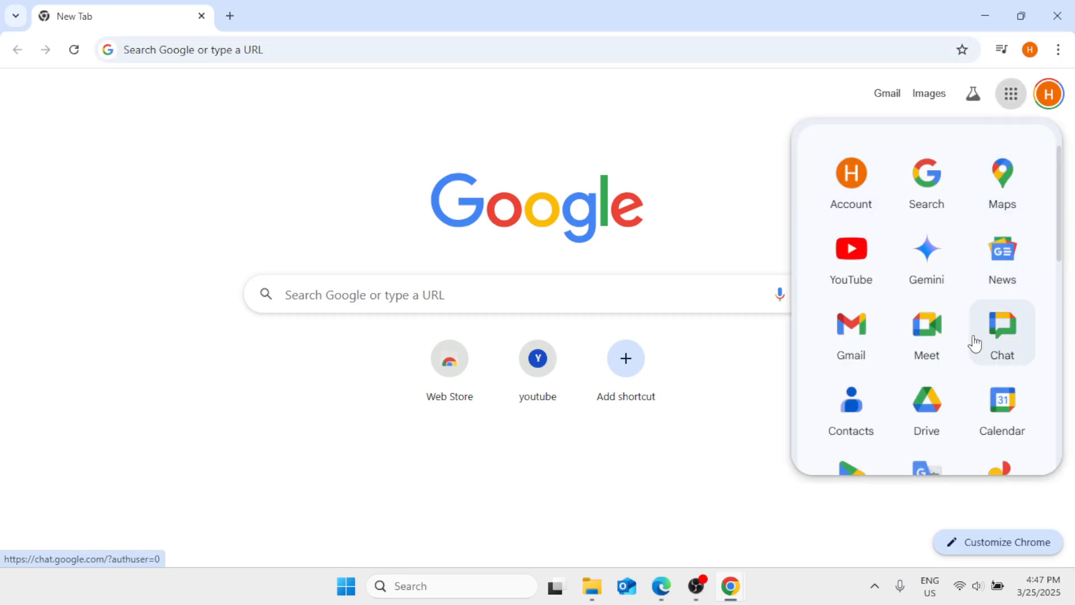
scroll(975, 343, down, 4)
scroll(975, 343, down, 3)
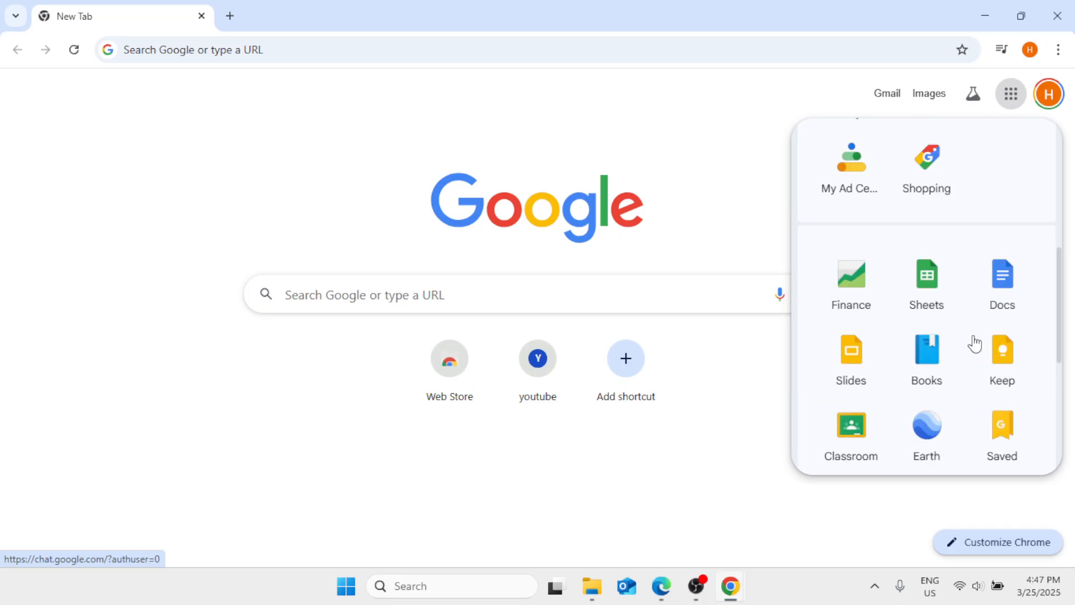
scroll(974, 343, down, 4)
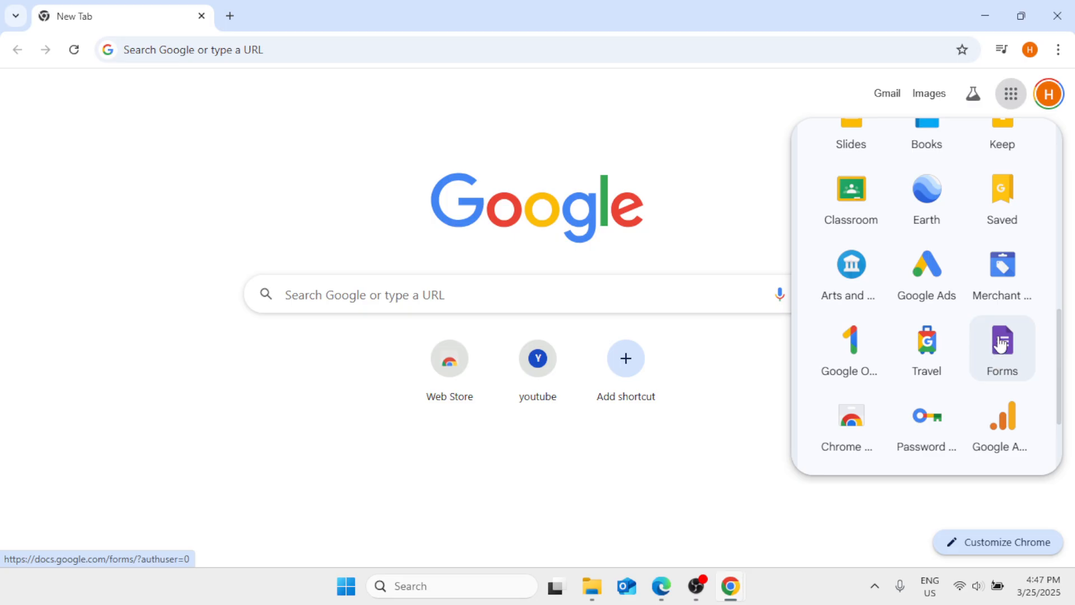
click(1015, 349)
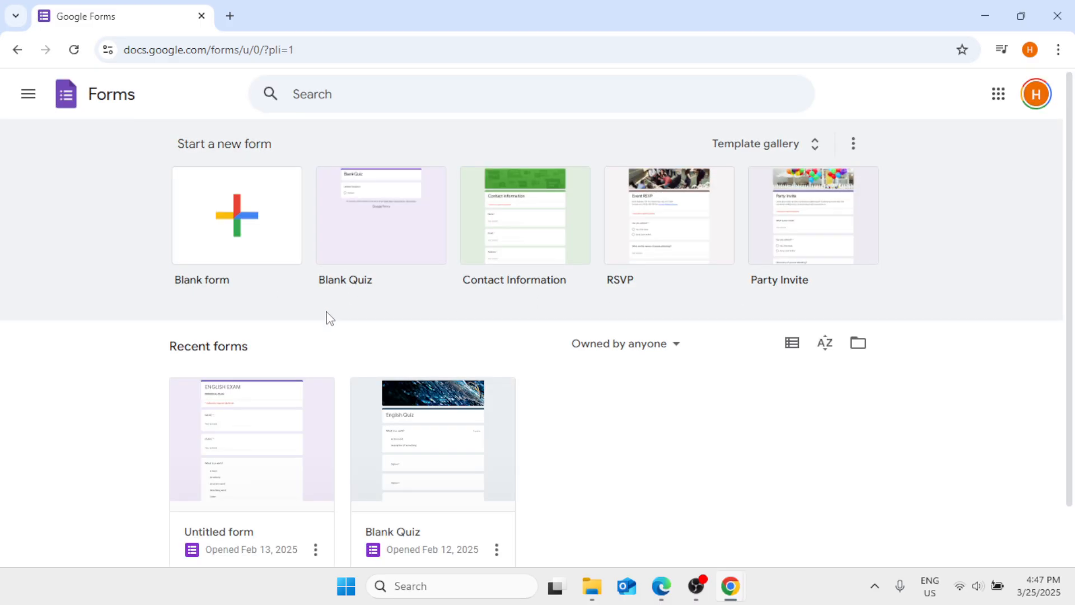
Expand the template gallery and look through its personal, work and education form templates
scroll(329, 318, down, 1)
scroll(330, 318, up, 1)
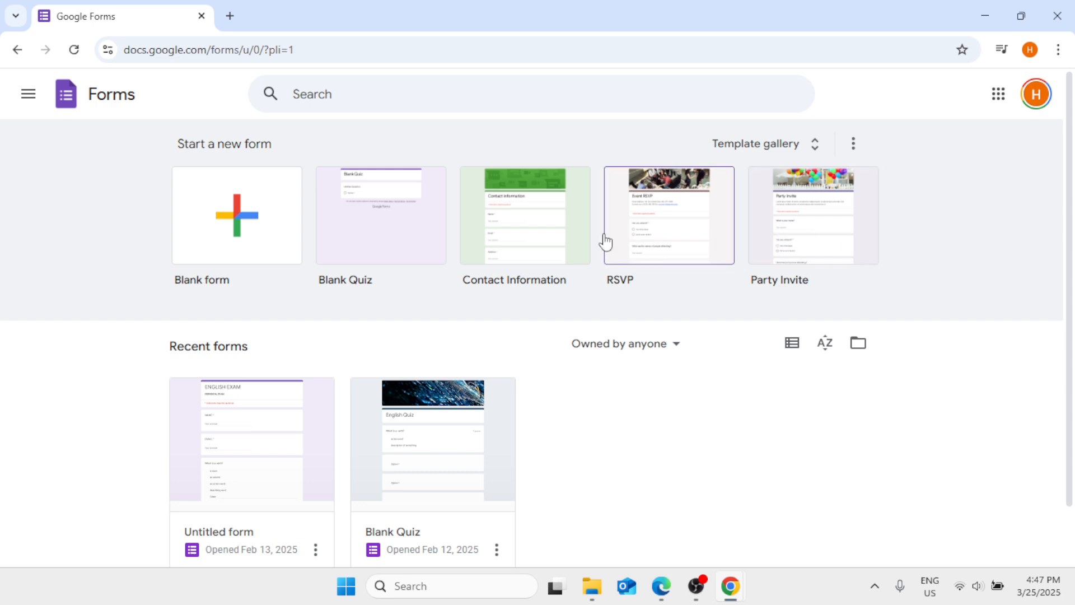
click(816, 151)
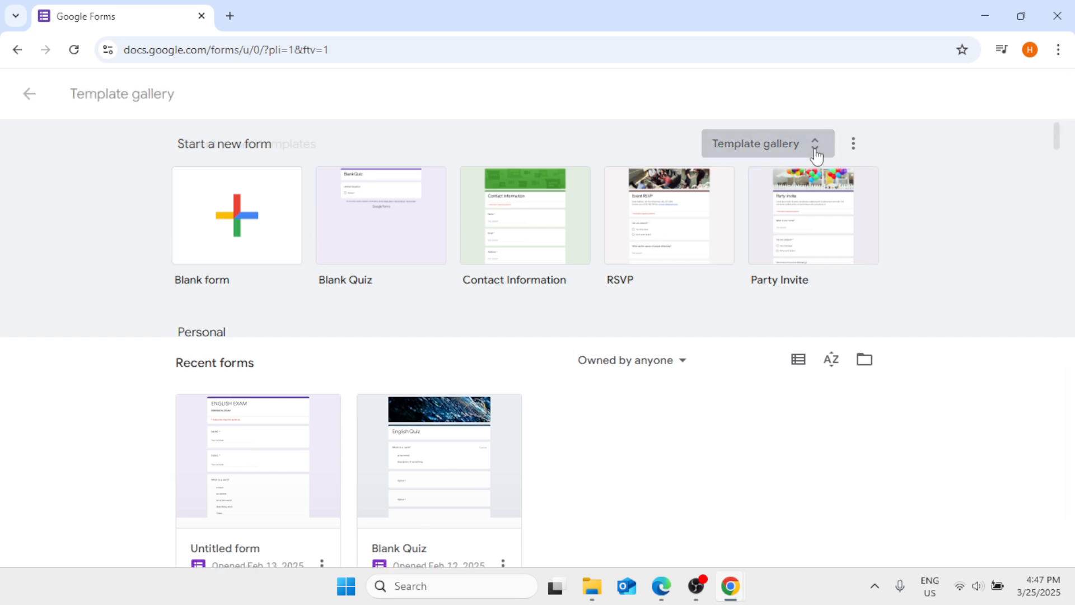
scroll(239, 371, down, 4)
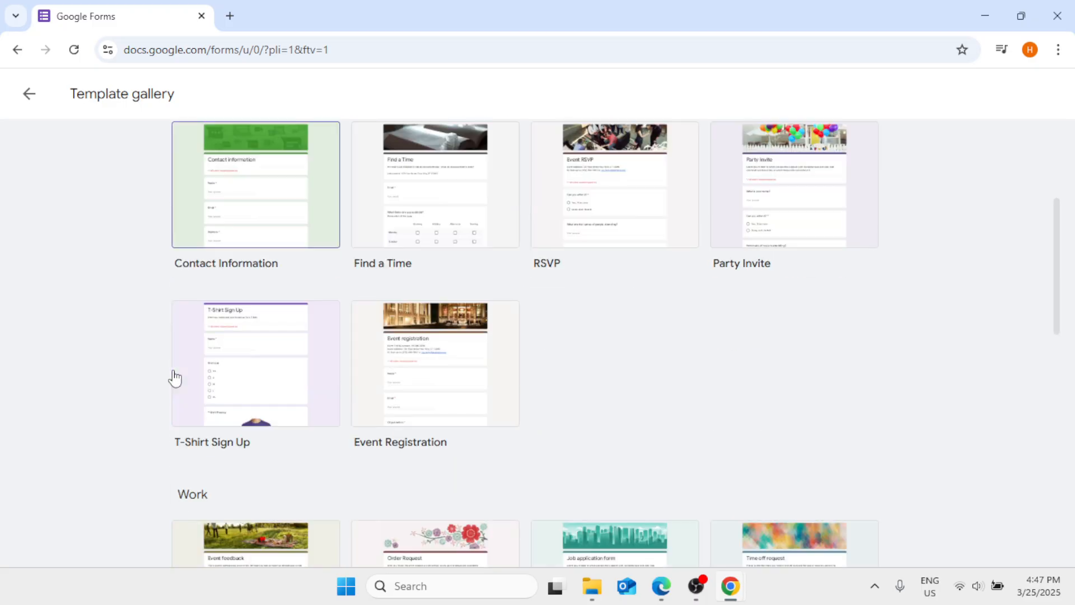
scroll(268, 336, down, 4)
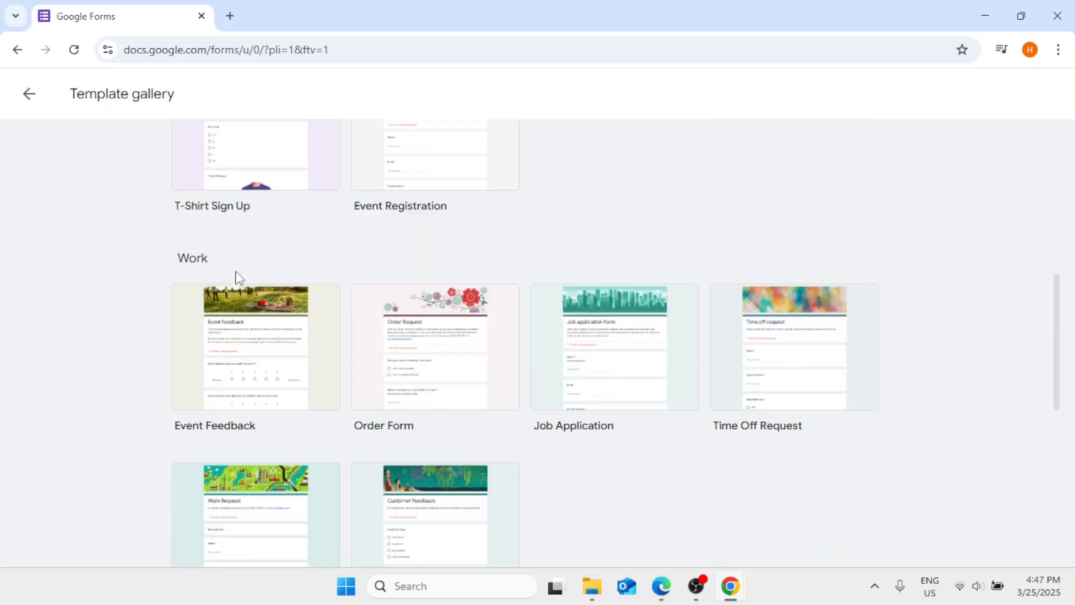
scroll(408, 280, down, 7)
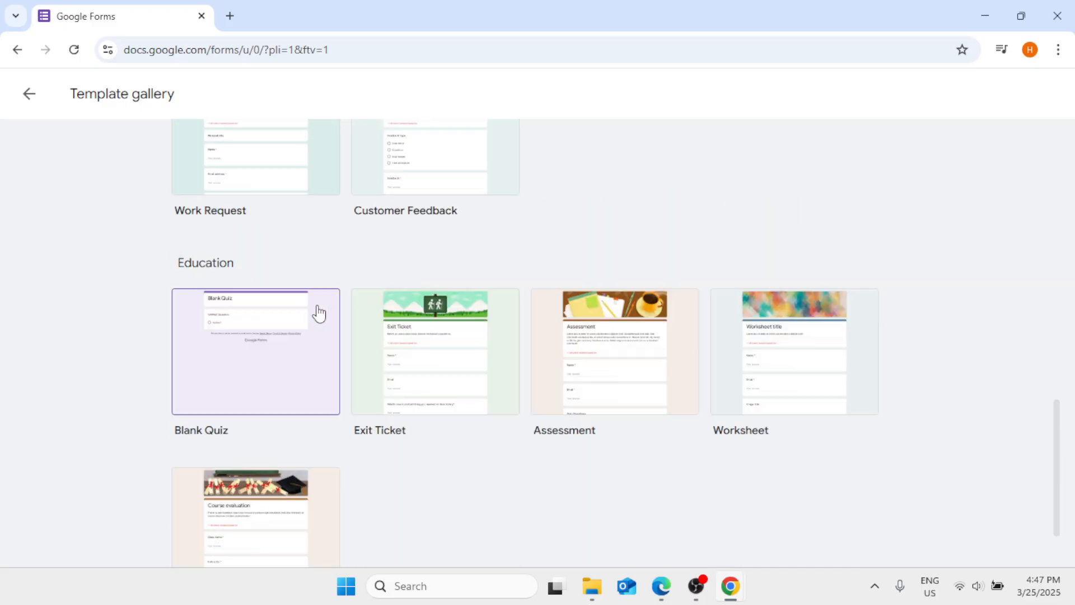
scroll(205, 285, down, 2)
scroll(320, 288, up, 15)
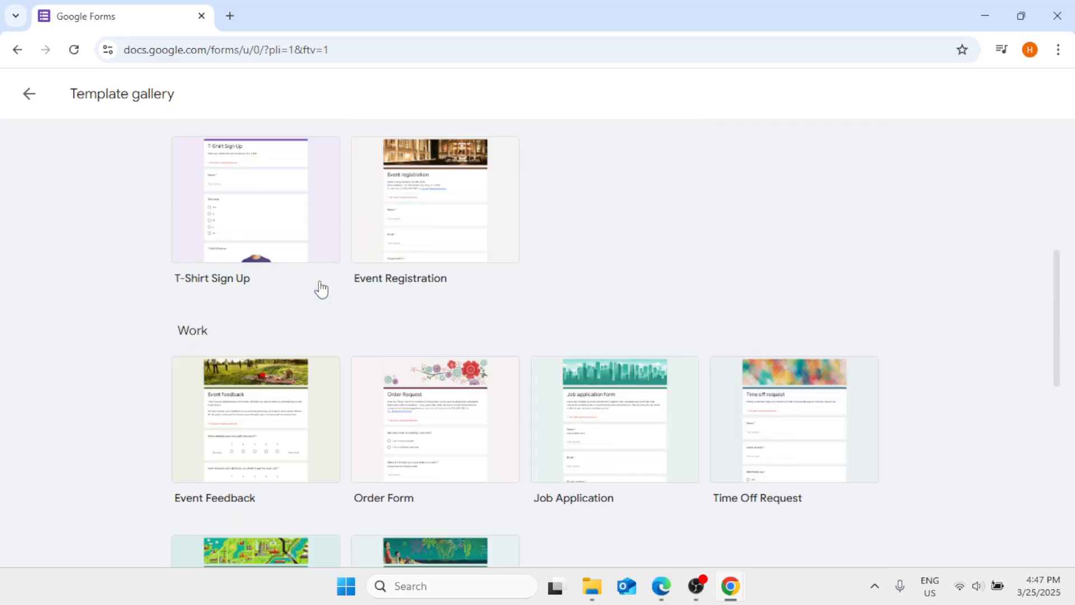
Create a blank form and replace its default title with ENGLISH EXAM
click(225, 238)
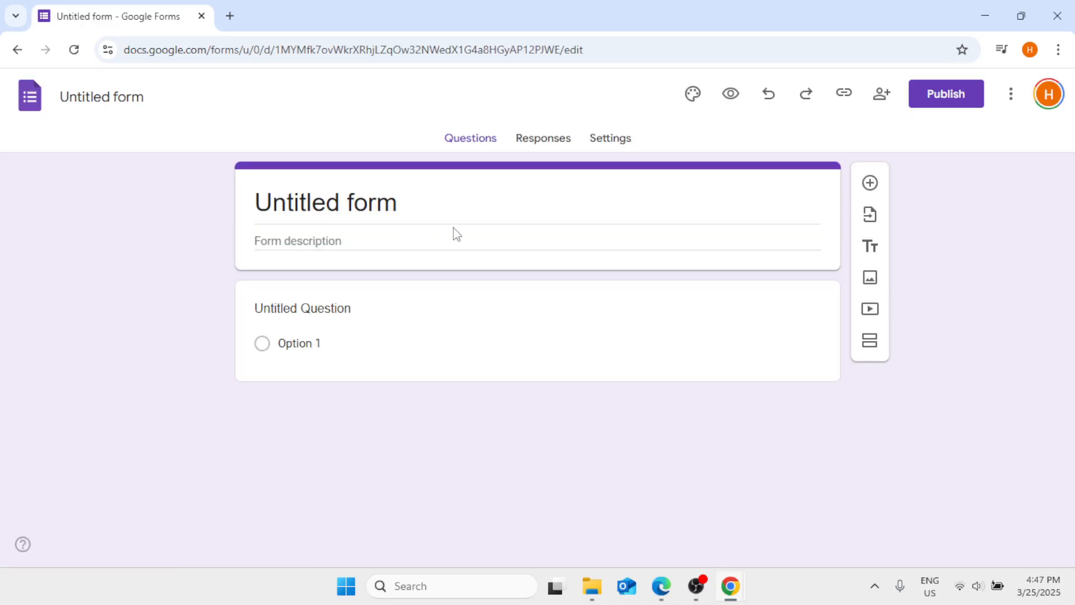
click(389, 202)
key(BackSpace)
key(BackSpace)
key(BackSpace)
key(BackSpace)
key(BackSpace)
key(BackSpace)
key(BackSpace)
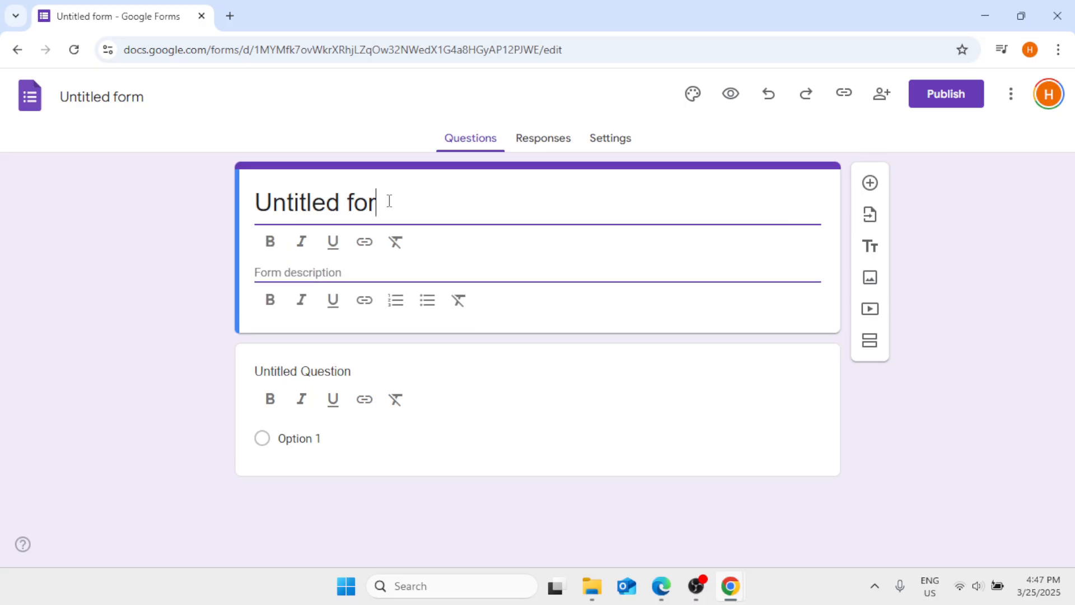
key(BackSpace)
key(BackSpace)
key(BackSpace)
key(BackSpace)
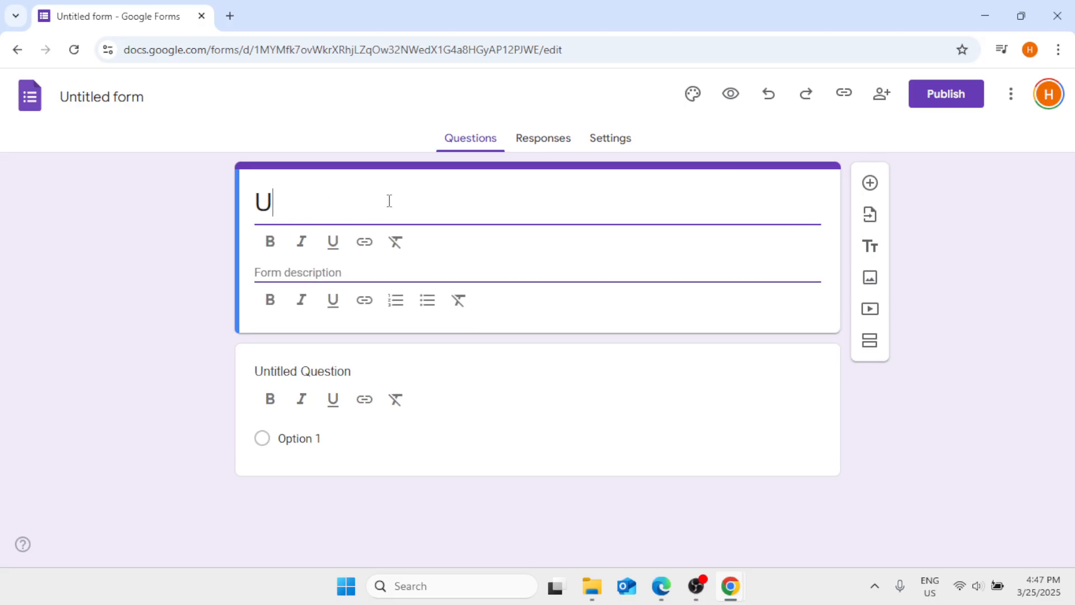
text(ENG)
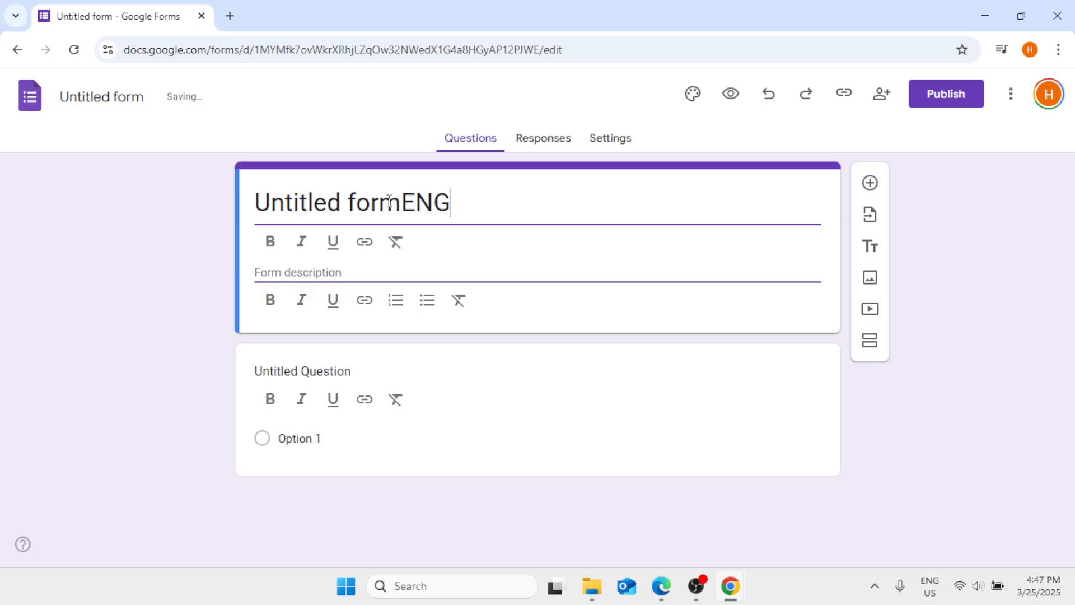
text(LISH EXAM)
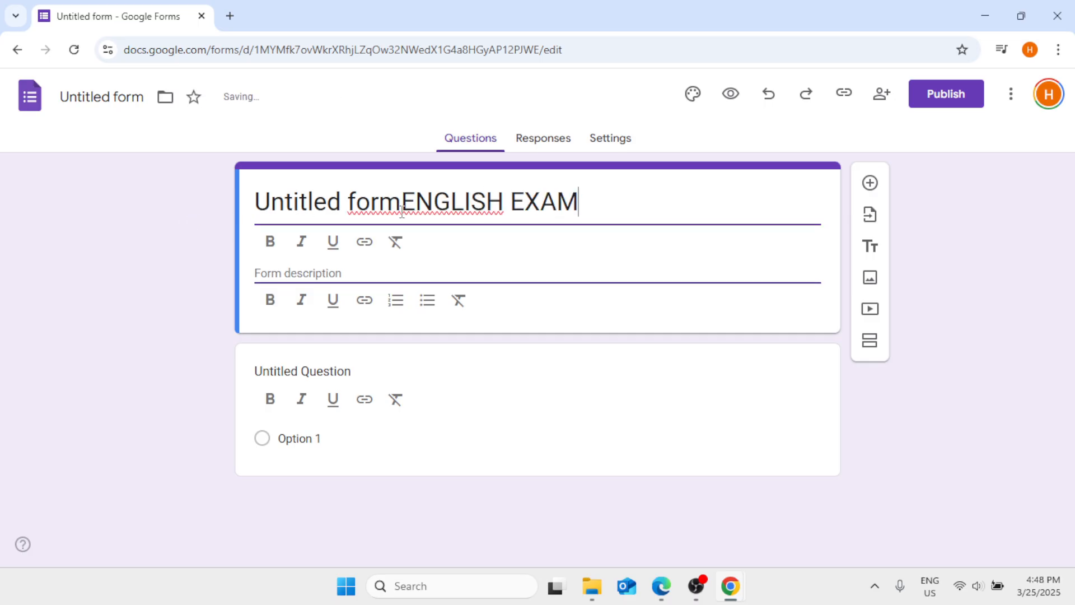
drag(402, 212, 247, 225)
key(BackSpace)
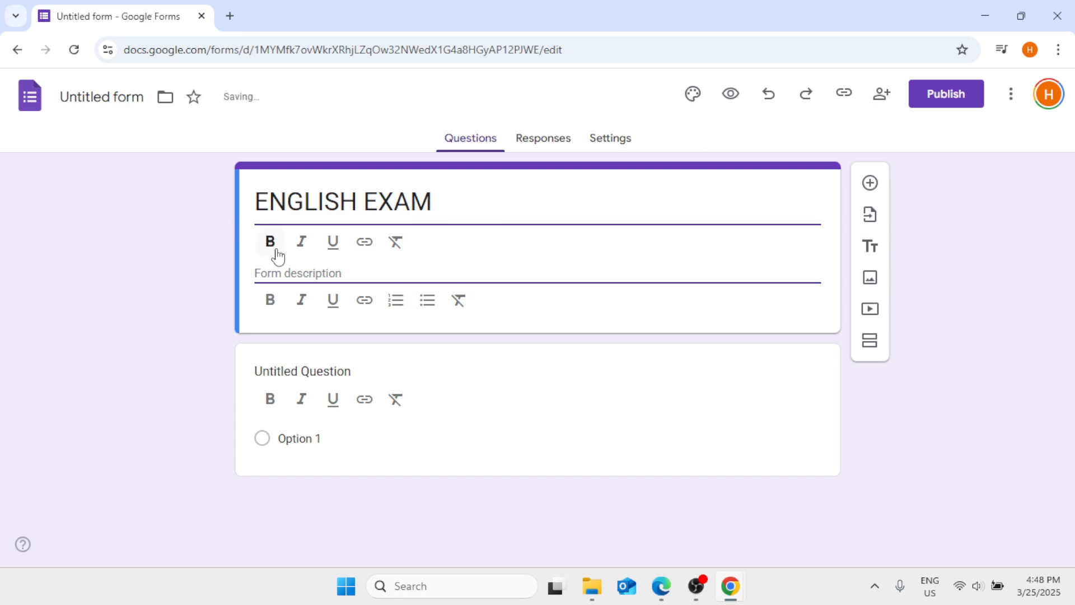
Enter PERIODICAL EXAM as the form description
click(293, 266)
text(PERIO)
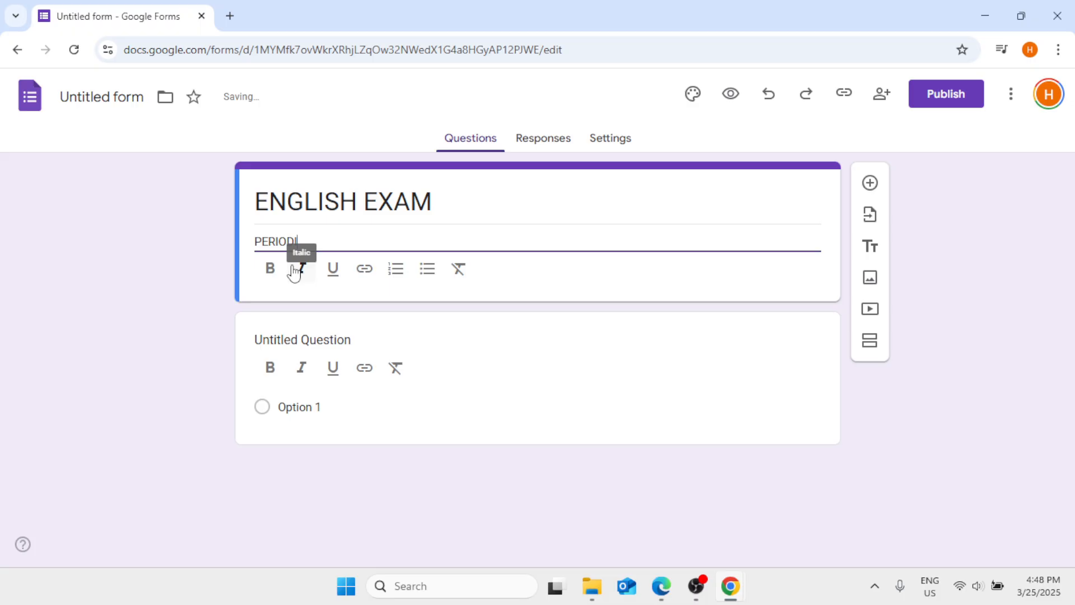
text(DICAL EXAM)
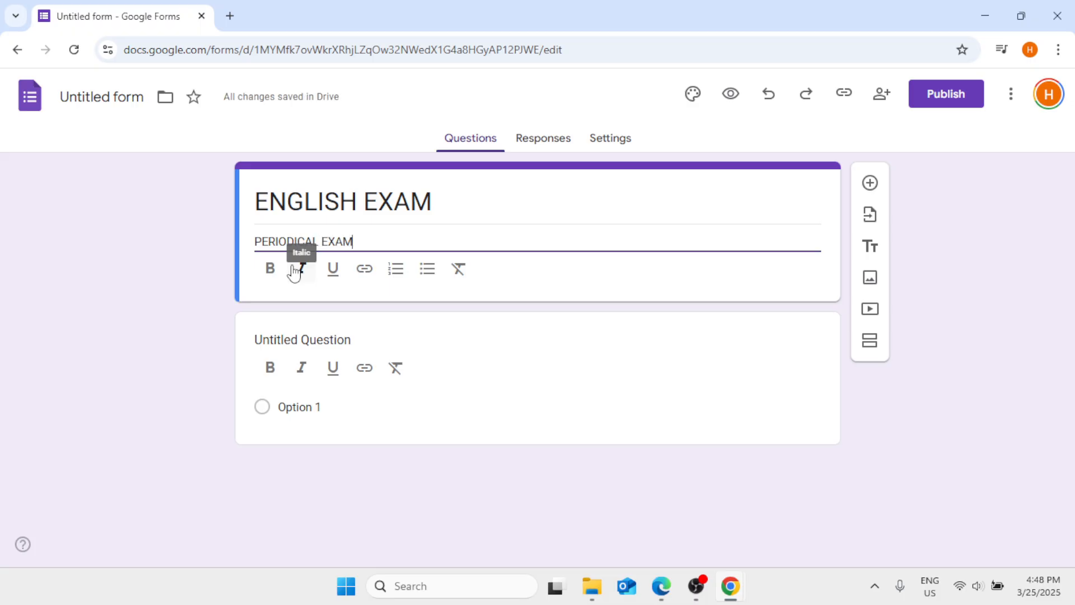
click(270, 270)
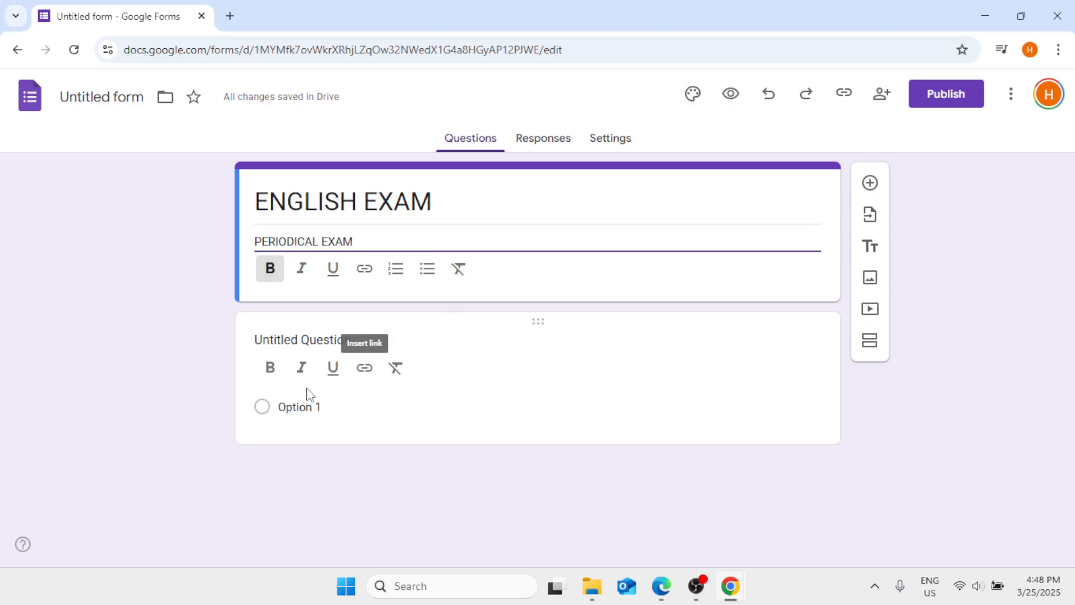
Replace the untitled first question's text with NAME
click(687, 365)
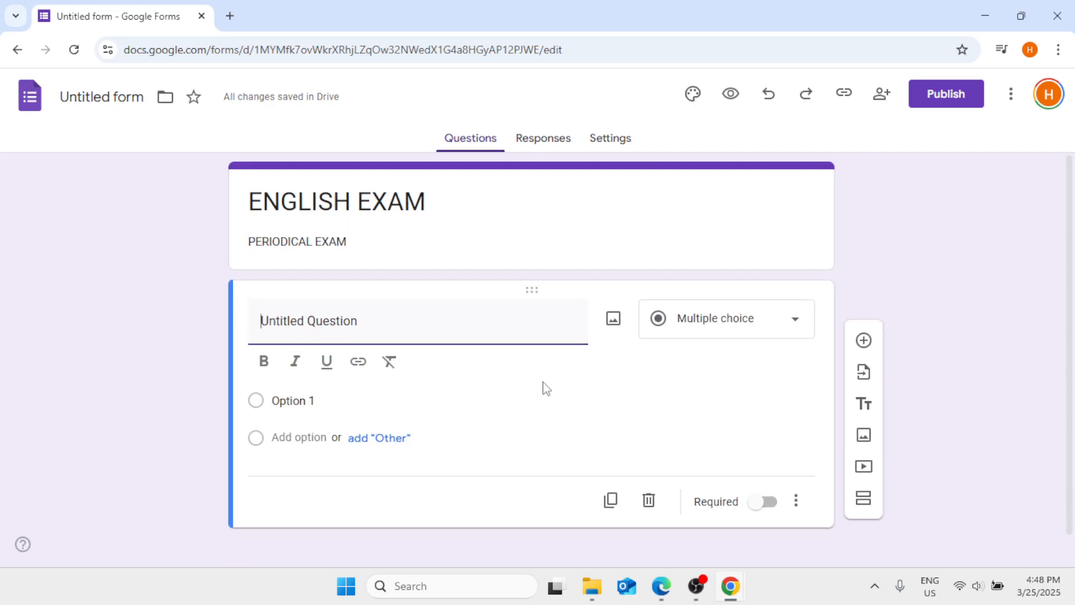
text(NAME)
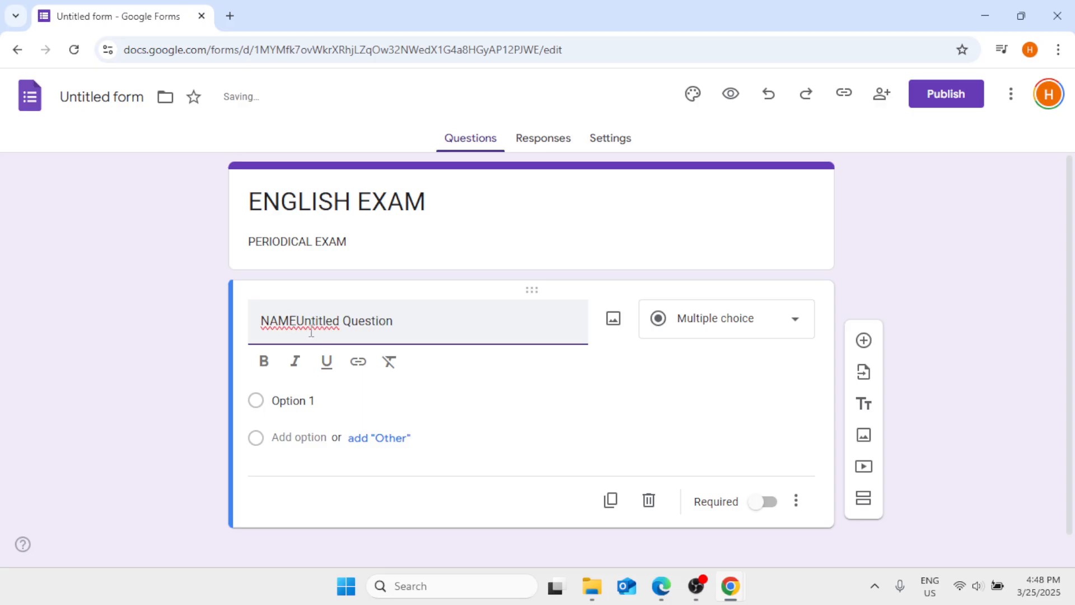
drag(298, 321, 471, 319)
key(BackSpace)
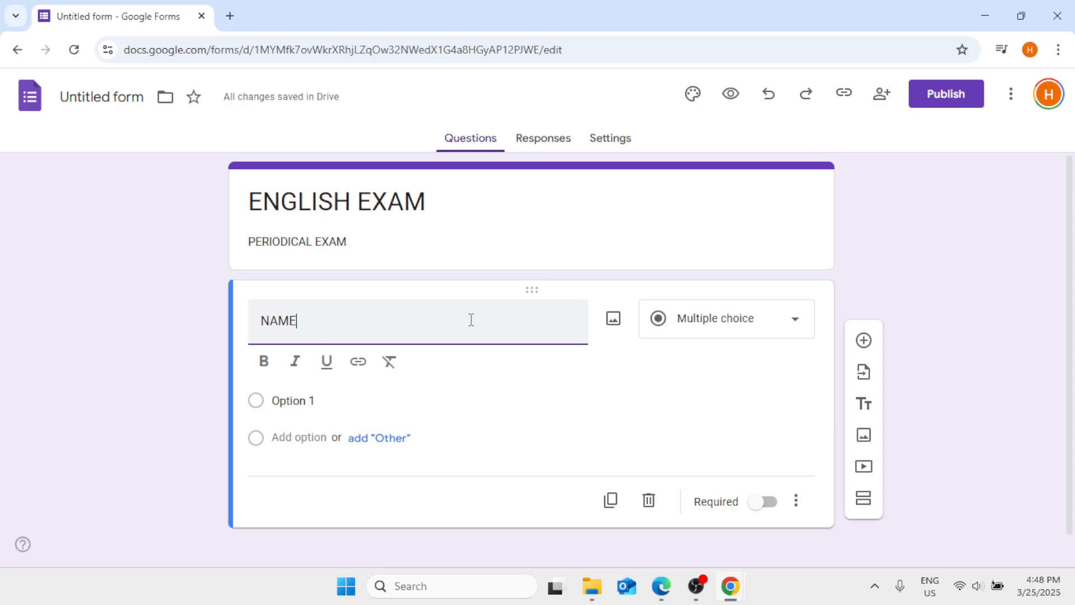
Change the NAME question to the Short answer type and make it required
click(805, 319)
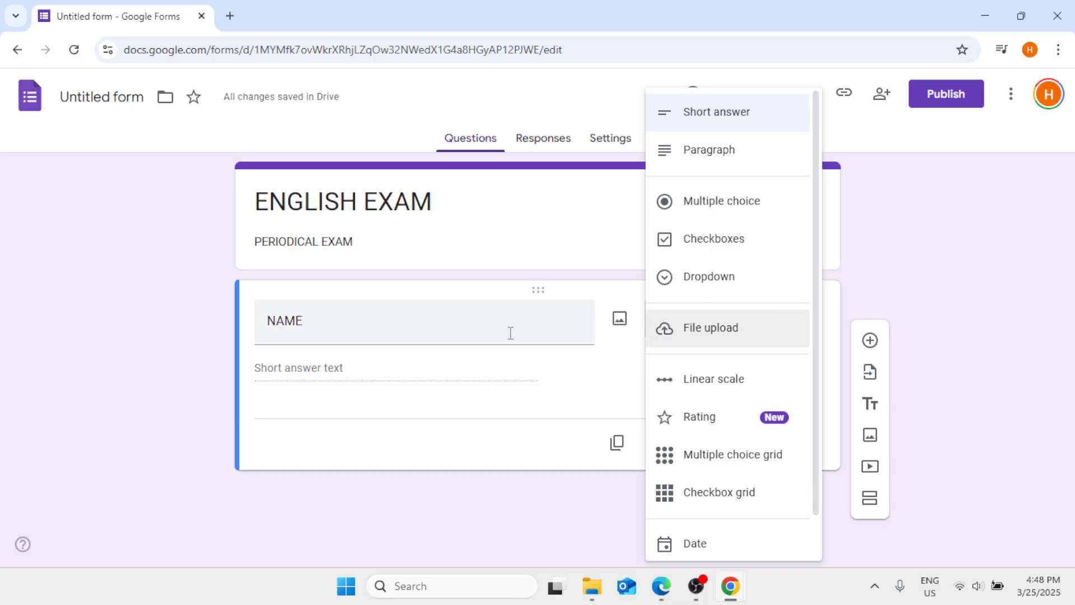
click(699, 119)
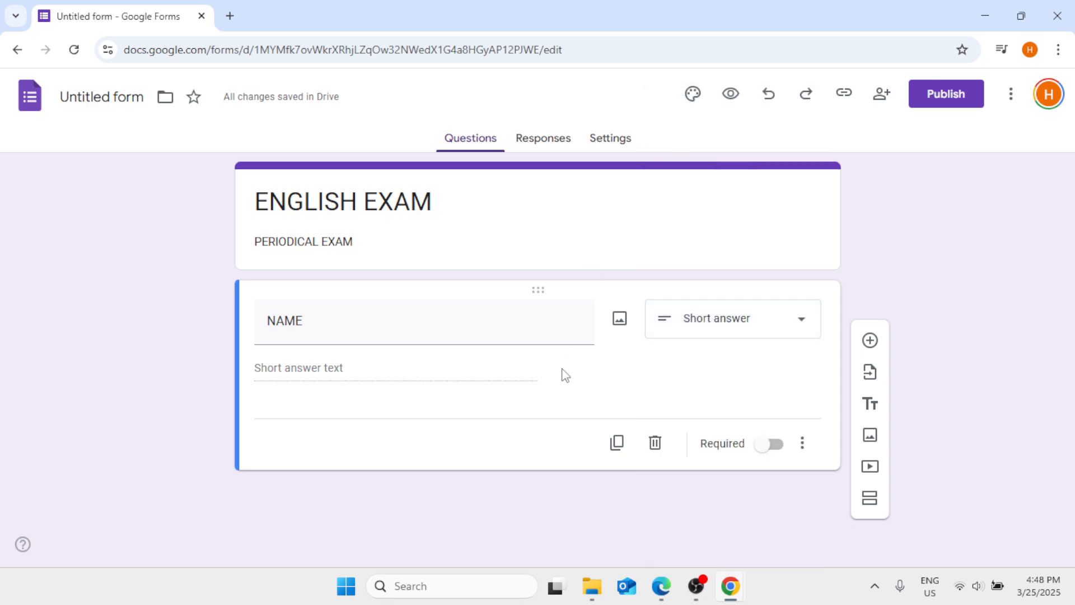
click(775, 452)
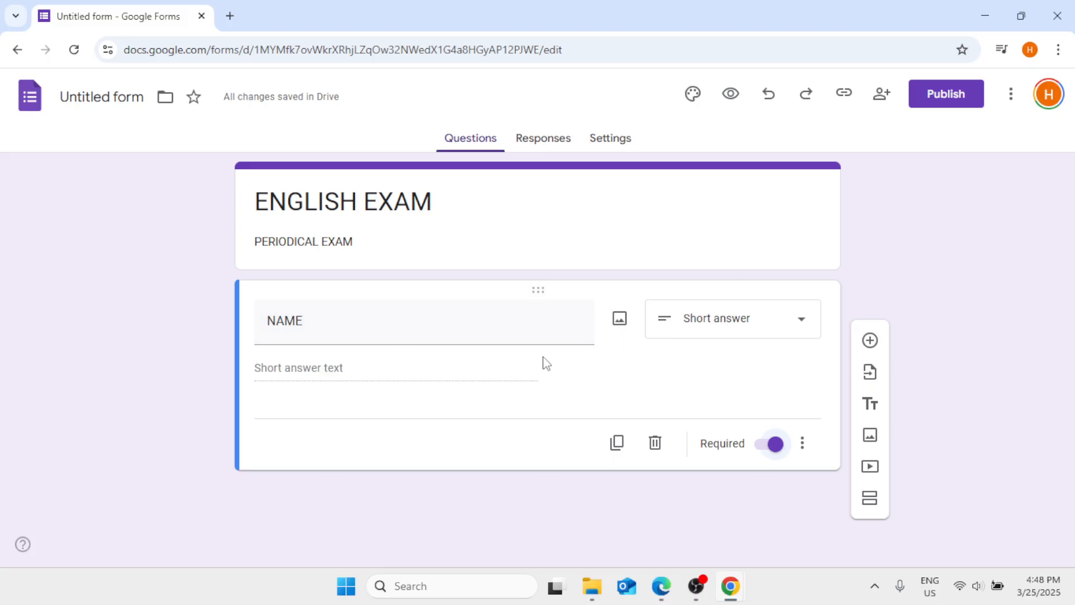
Add a second question titled EMAI as a required short-answer question
click(871, 341)
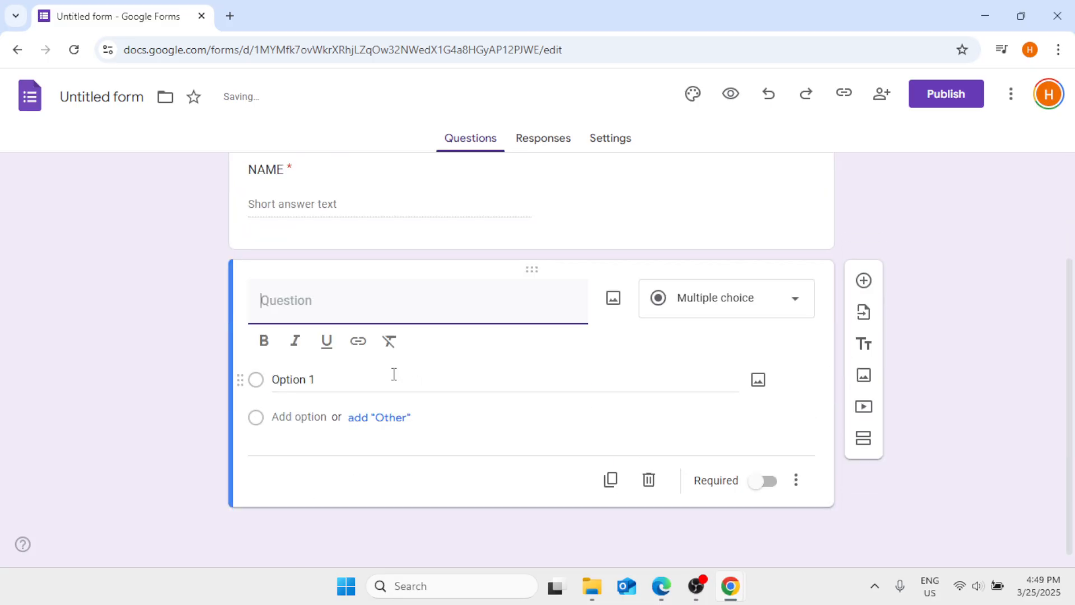
text(EMAI)
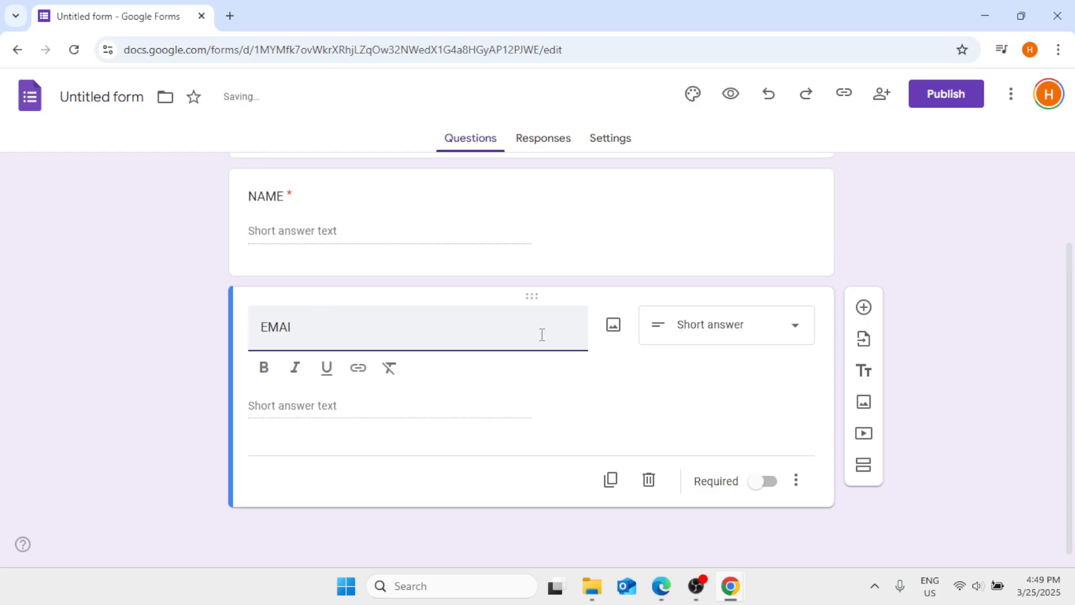
click(791, 331)
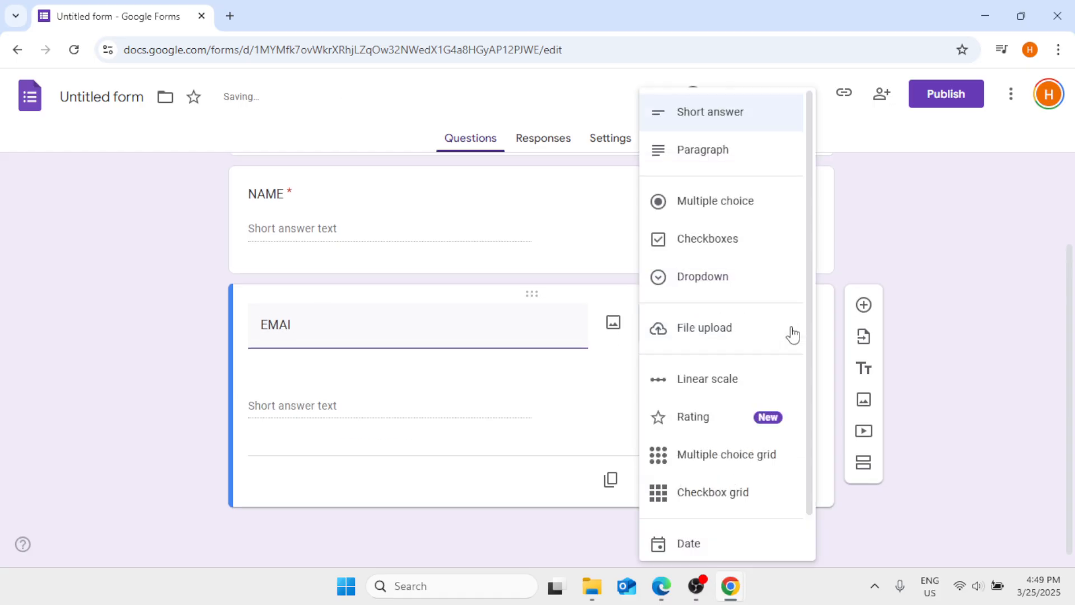
click(711, 119)
click(769, 481)
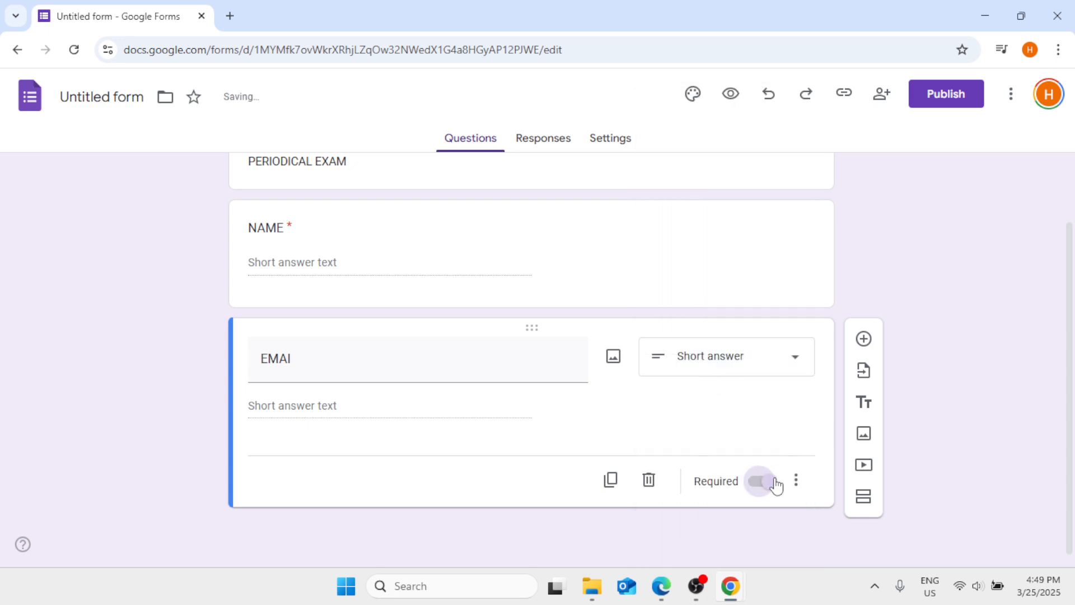
Add a third blank question and correct the second question's title to EMAIL
click(863, 339)
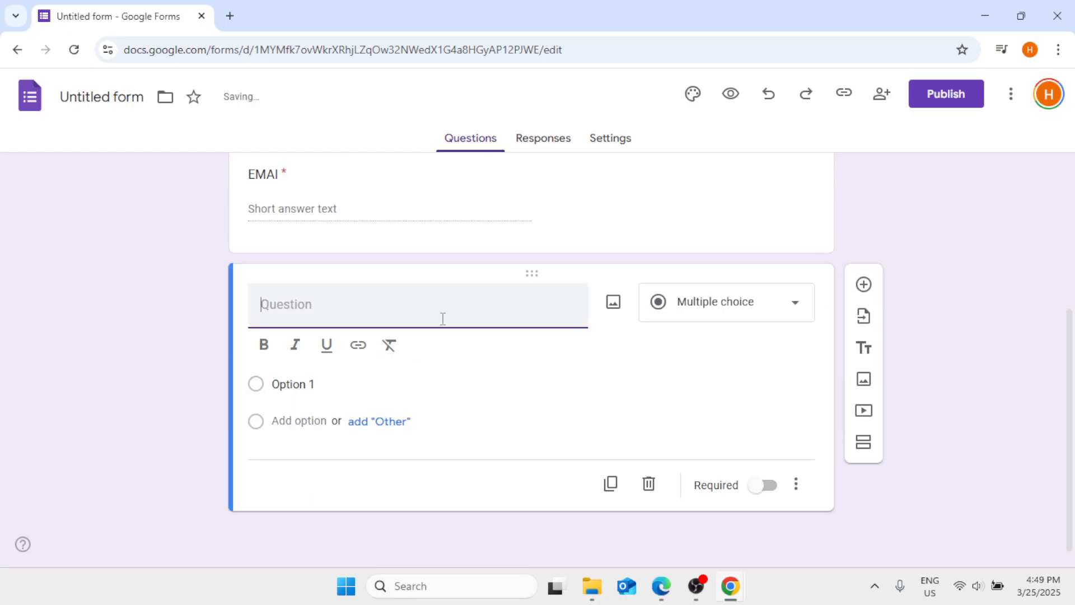
click(278, 180)
click(309, 221)
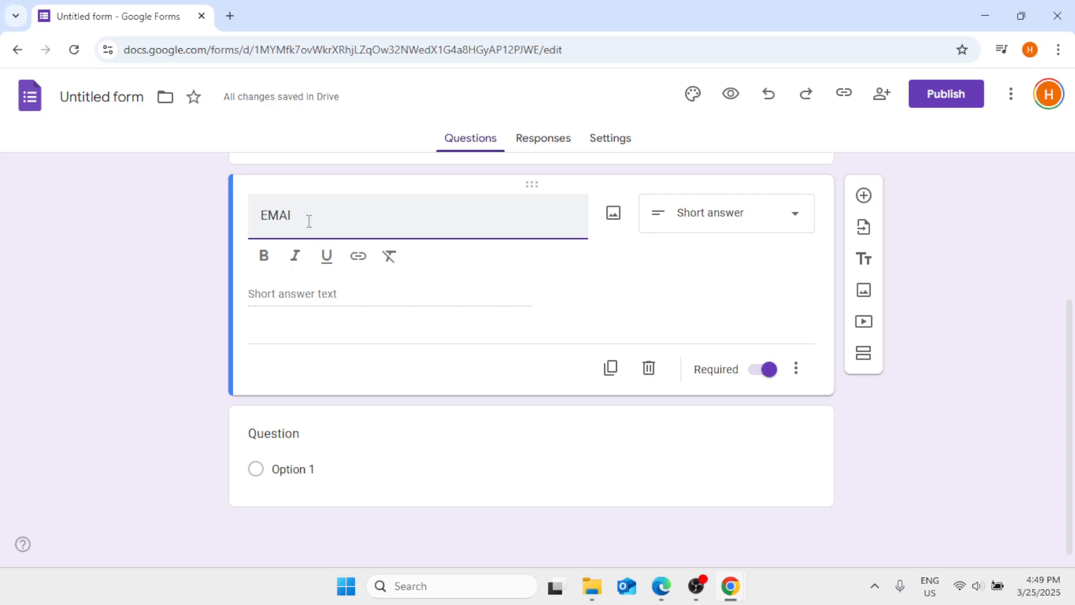
click(308, 447)
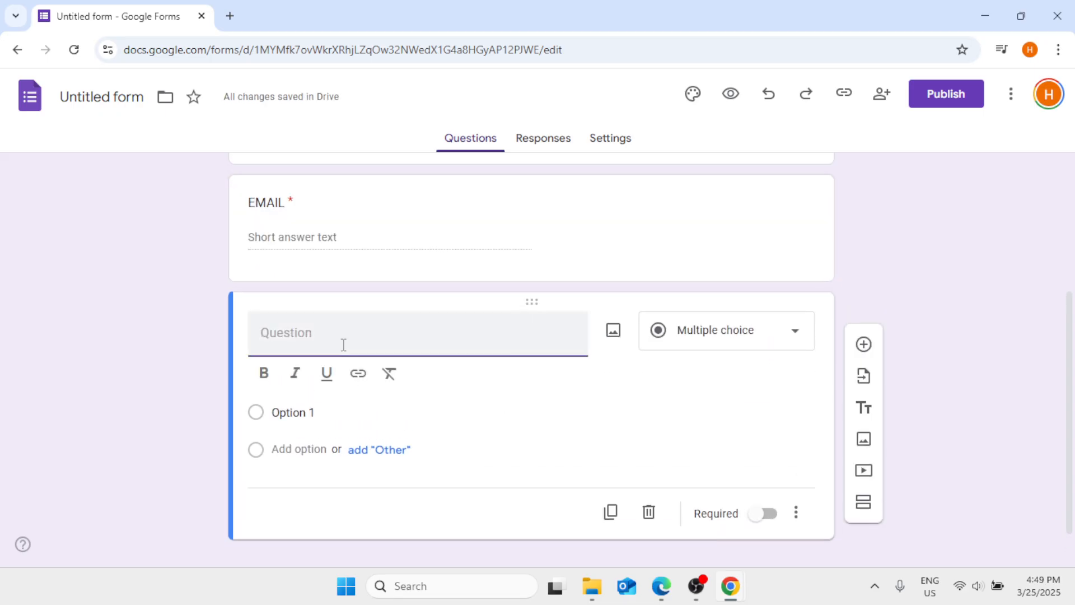
Title the third question "What is a noun?", keep it as Multiple choice, and set its first option to "action word"
text(What is a noun?)
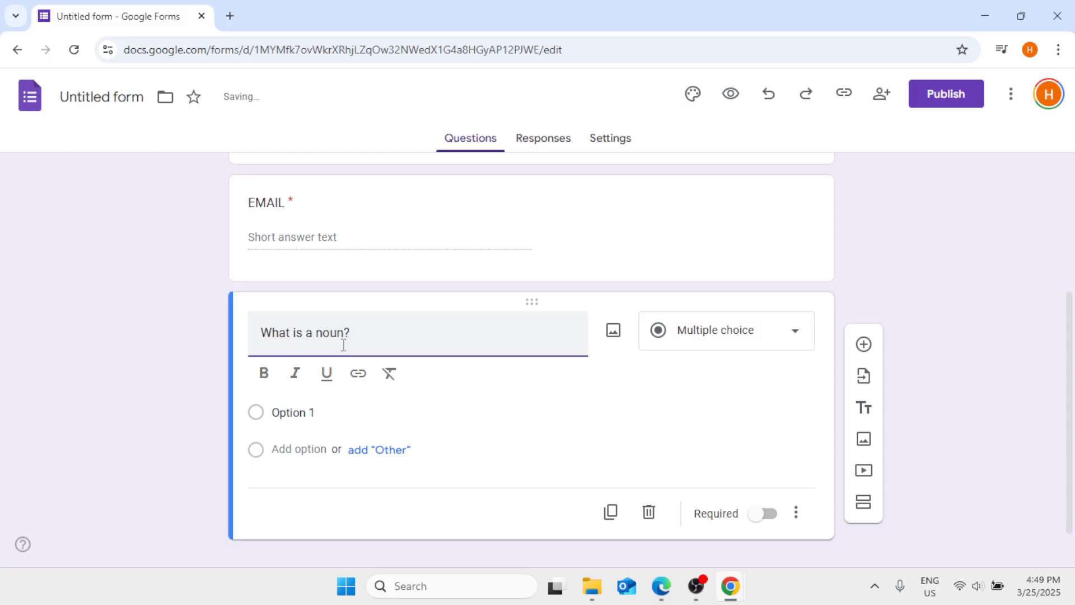
click(800, 330)
click(679, 203)
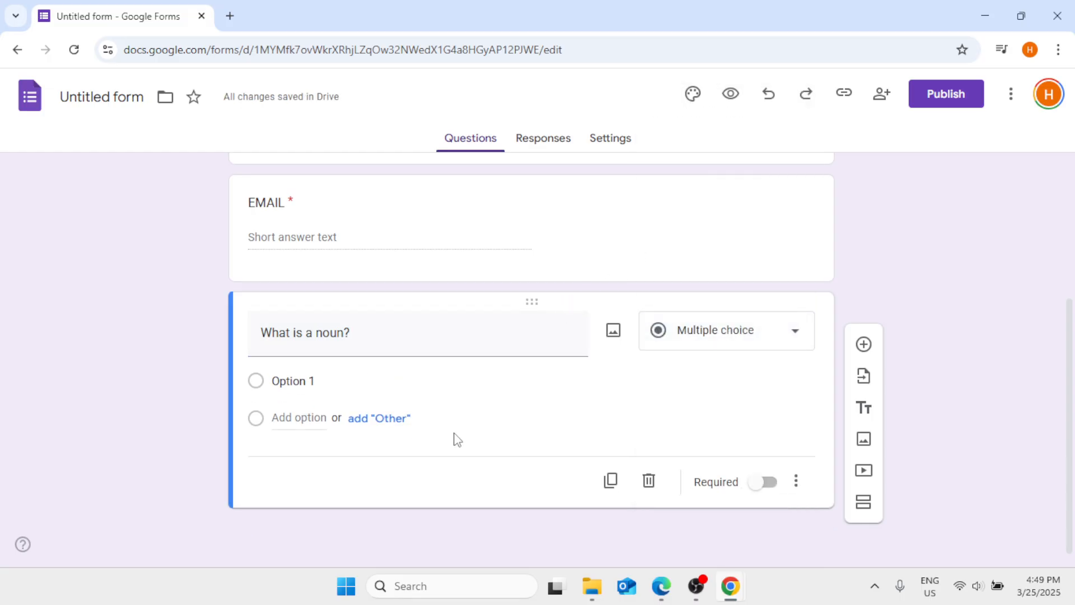
click(370, 385)
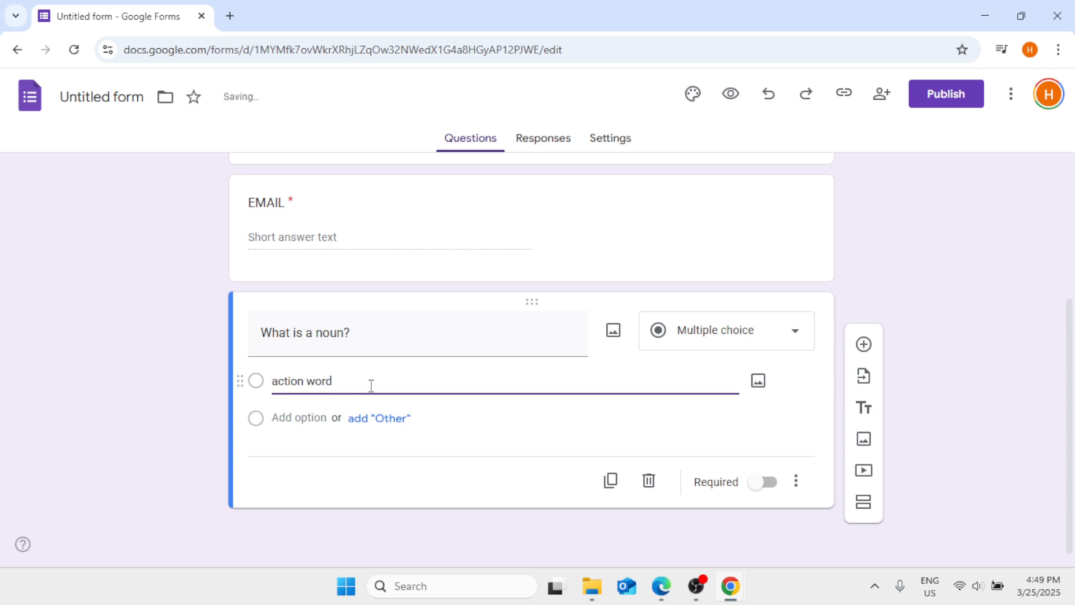
Add an "Other" choice to the noun question and a second option reading "describing word"
click(379, 425)
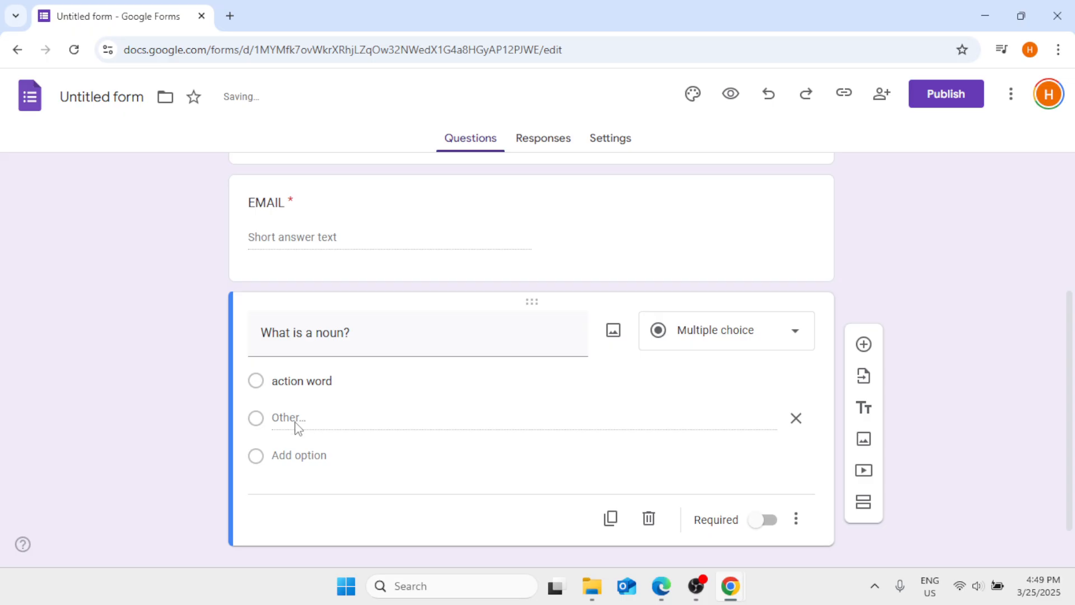
click(258, 455)
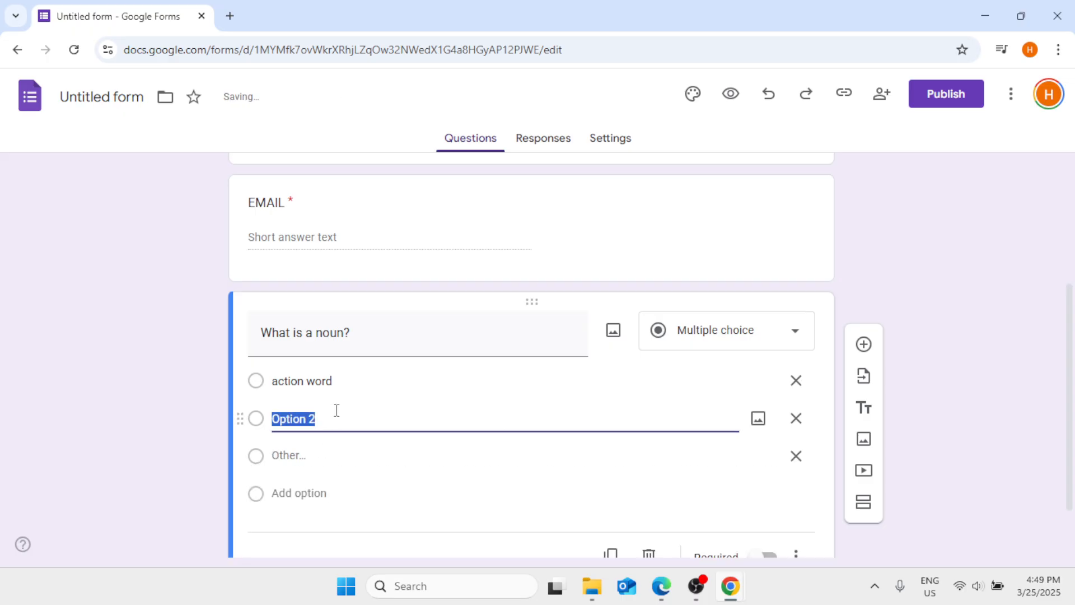
key(BackSpace)
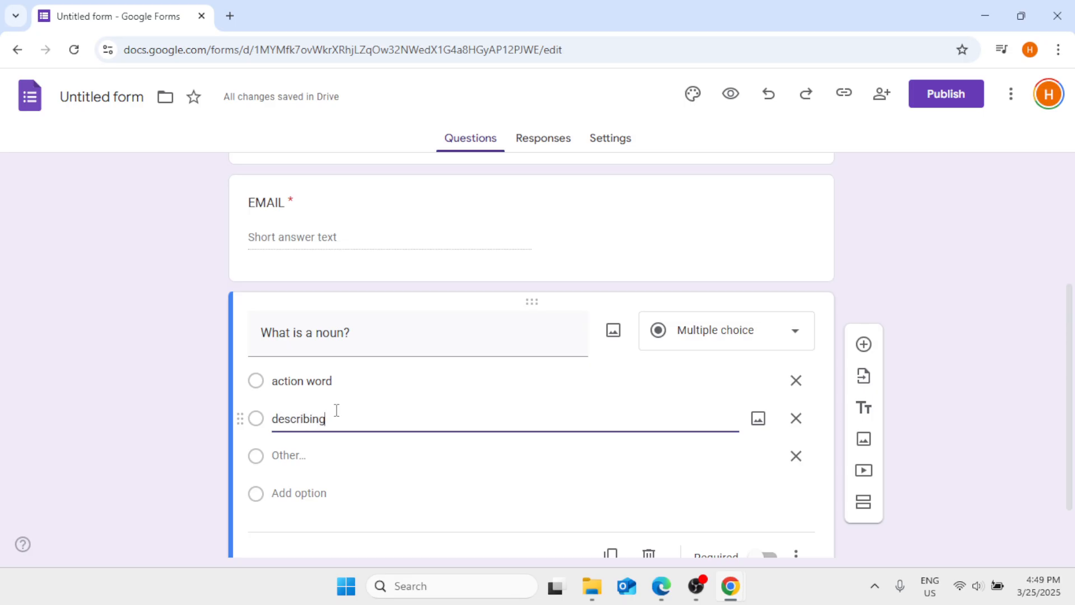
Add a third option reading "a name of a person" to the noun question
click(308, 493)
key(BackSpace)
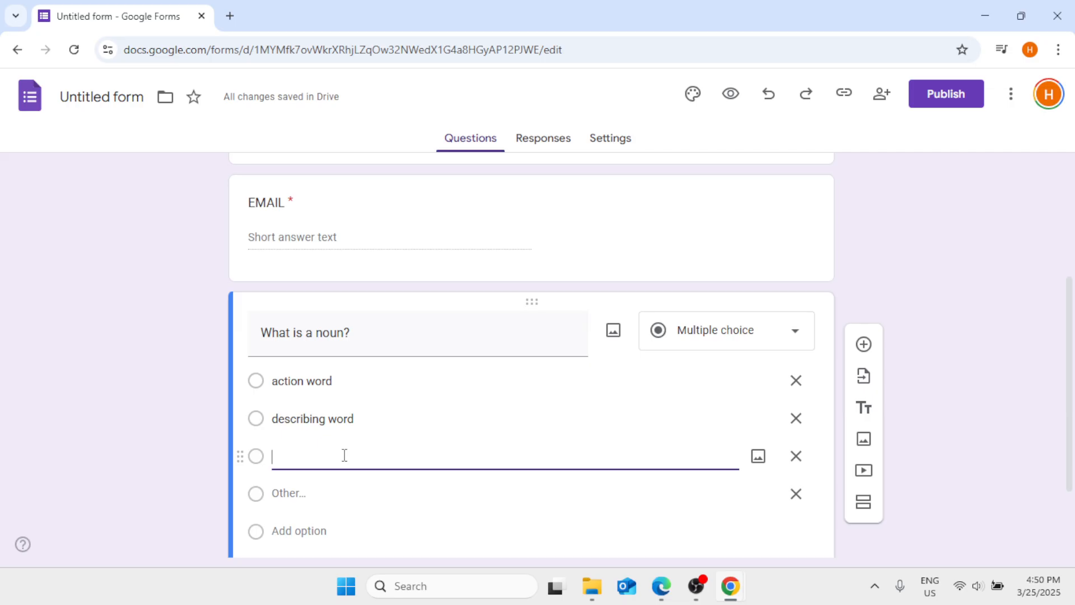
text(a name of a )
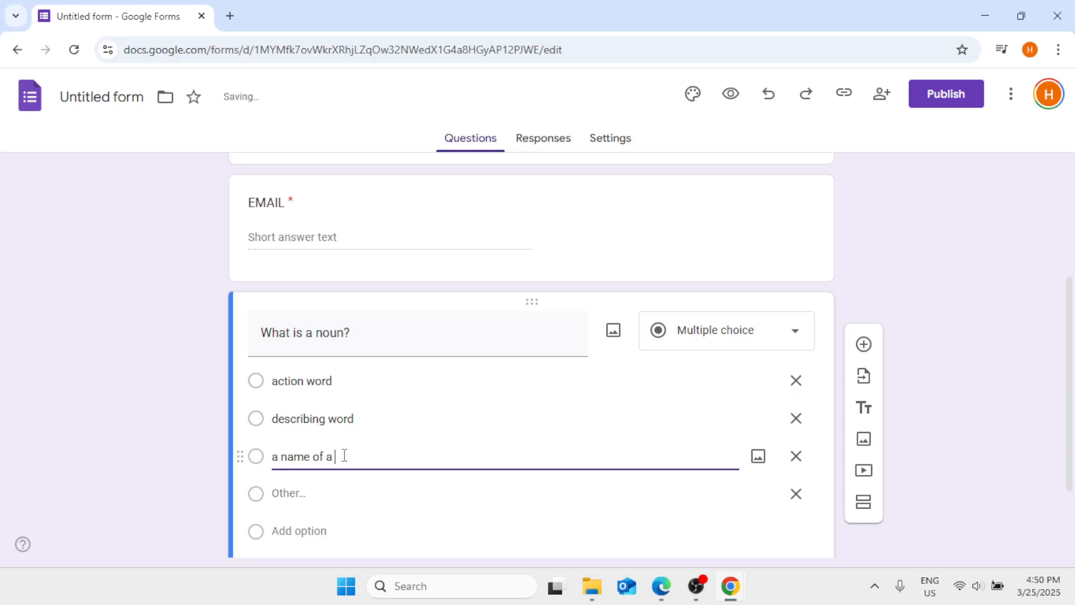
text(person)
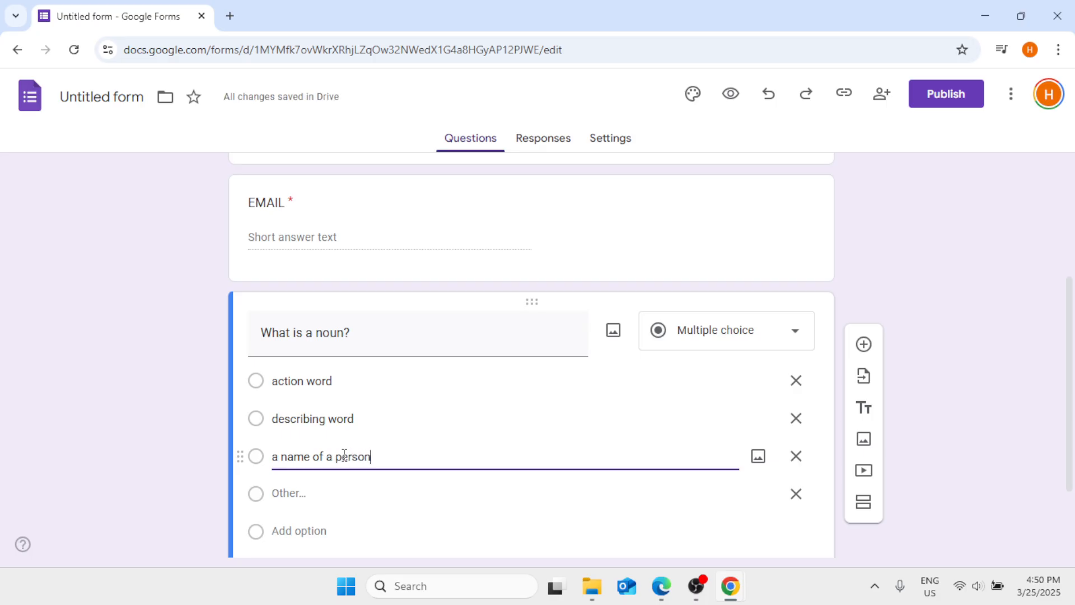
Add a fourth option reading "an adverb" to the noun question
click(295, 539)
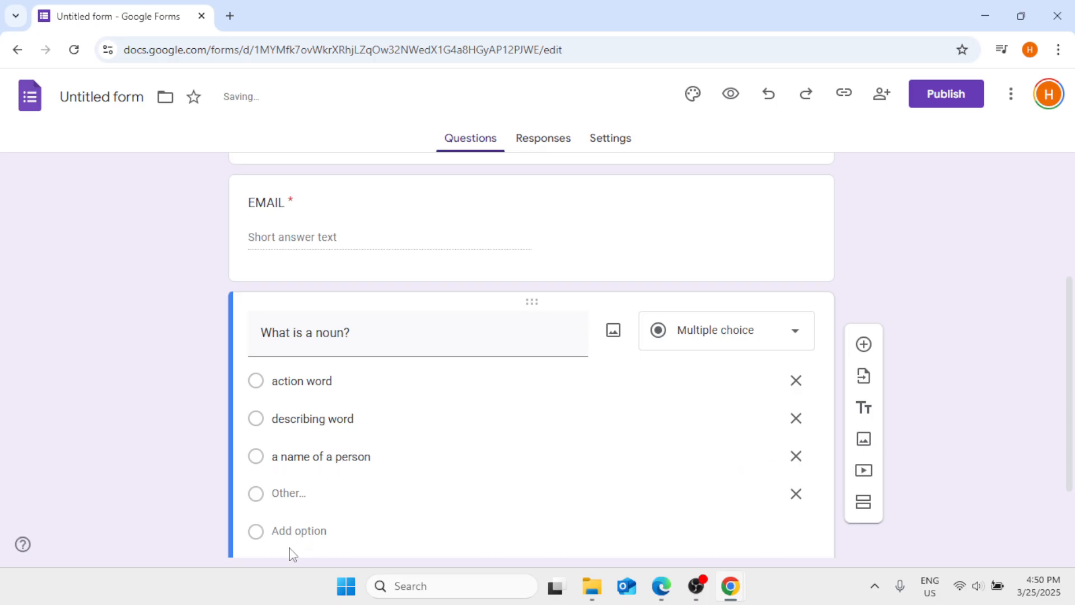
scroll(348, 476, down, 2)
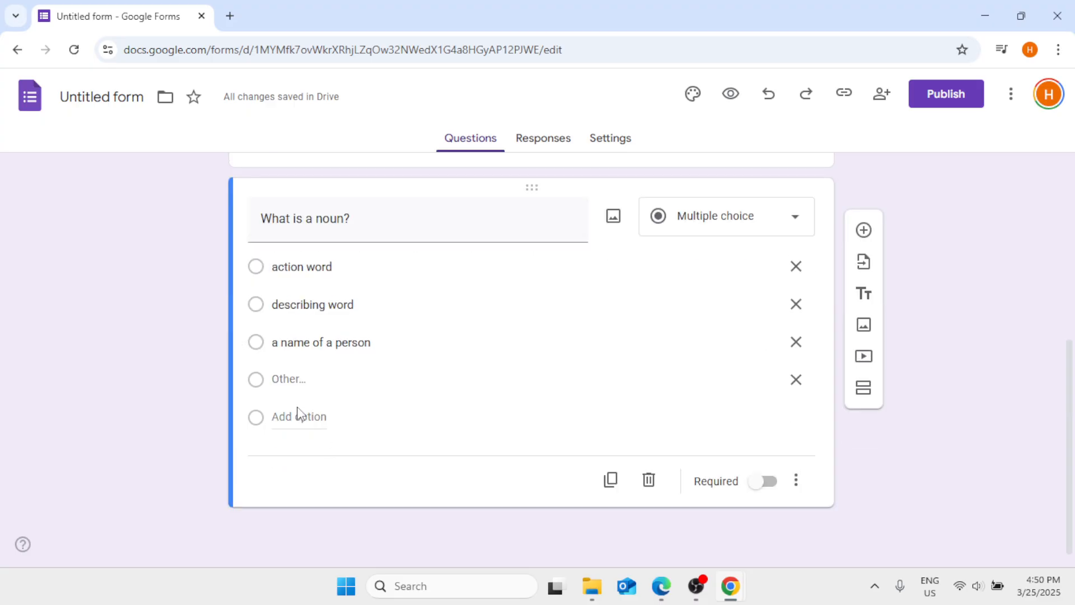
click(263, 427)
key(BackSpace)
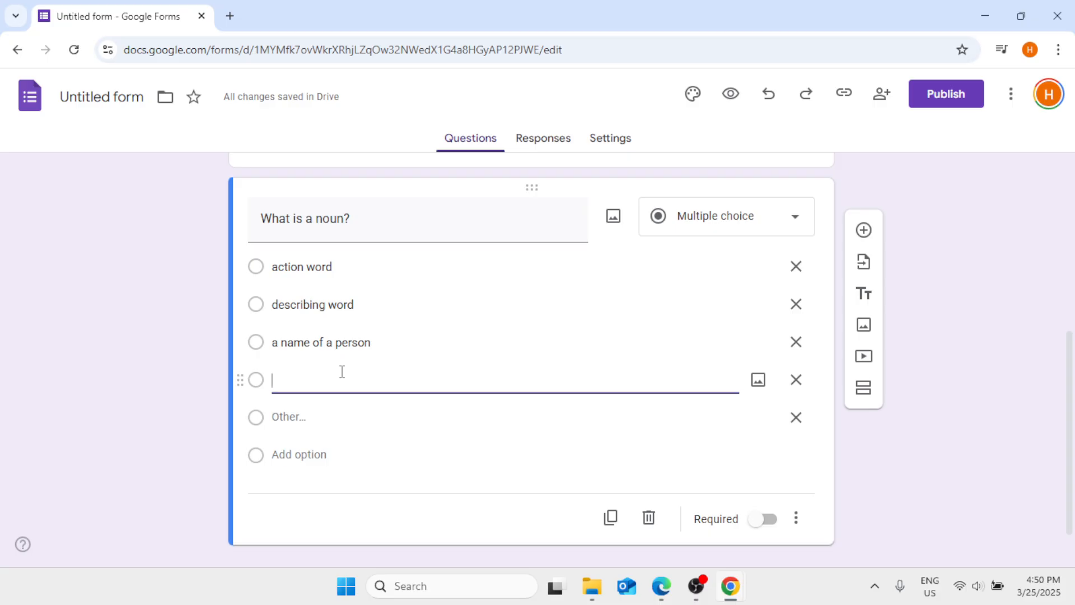
text(an adverb)
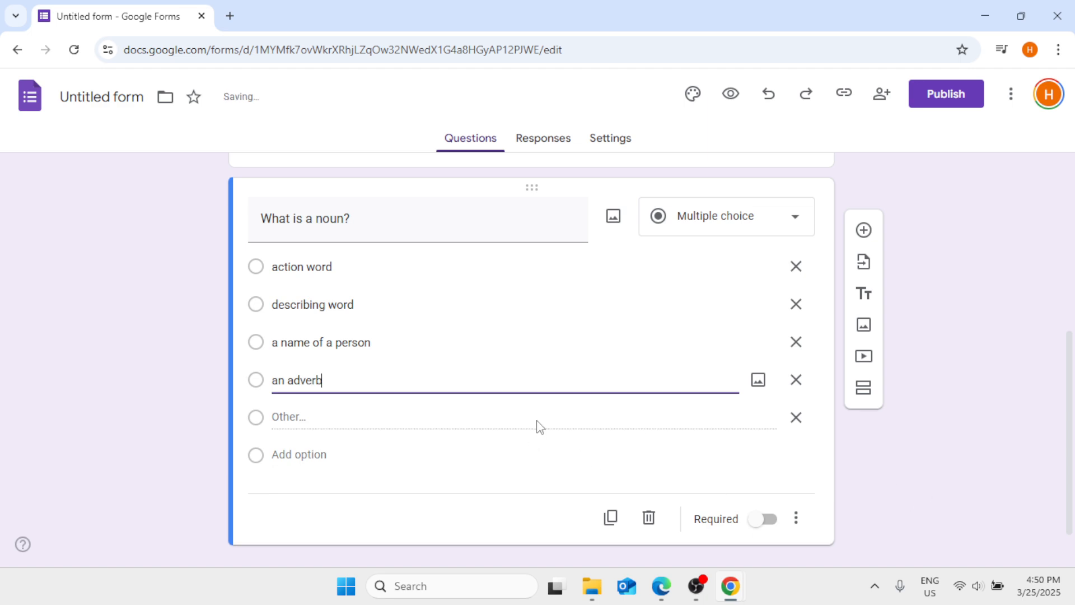
Add a new blank multiple-choice question below the noun question
scroll(538, 427, down, 1)
scroll(538, 425, up, 7)
scroll(537, 425, down, 7)
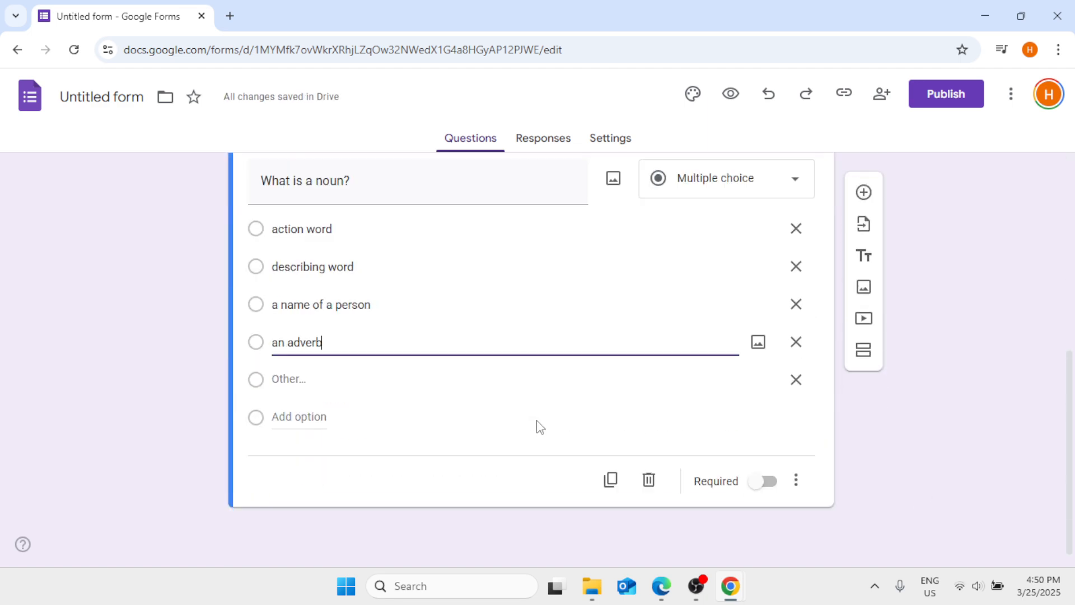
scroll(451, 343, up, 5)
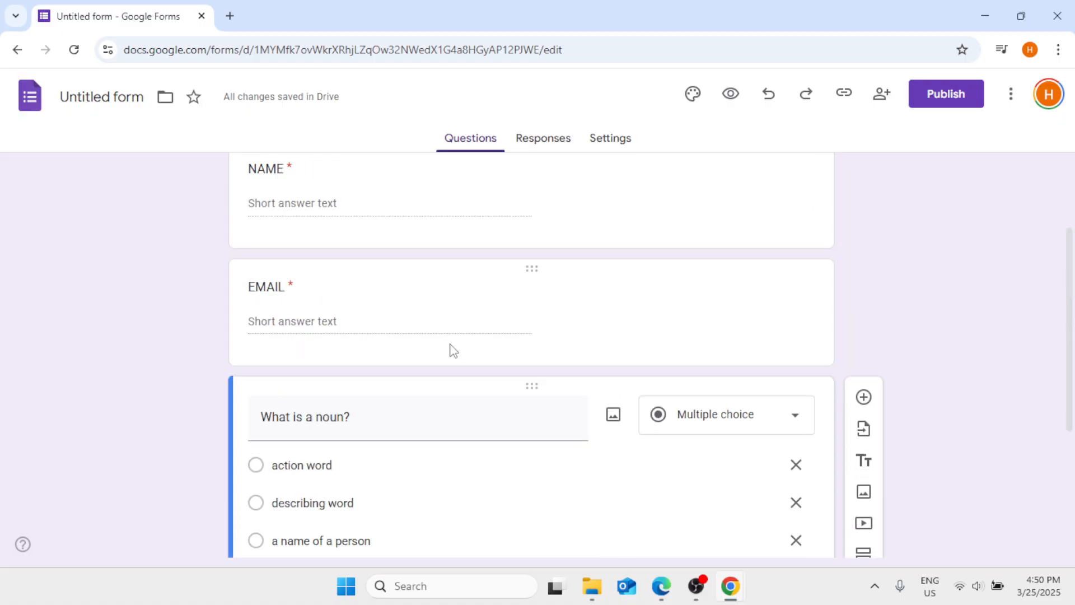
scroll(452, 350, down, 4)
click(863, 254)
click(864, 253)
scroll(422, 435, up, 4)
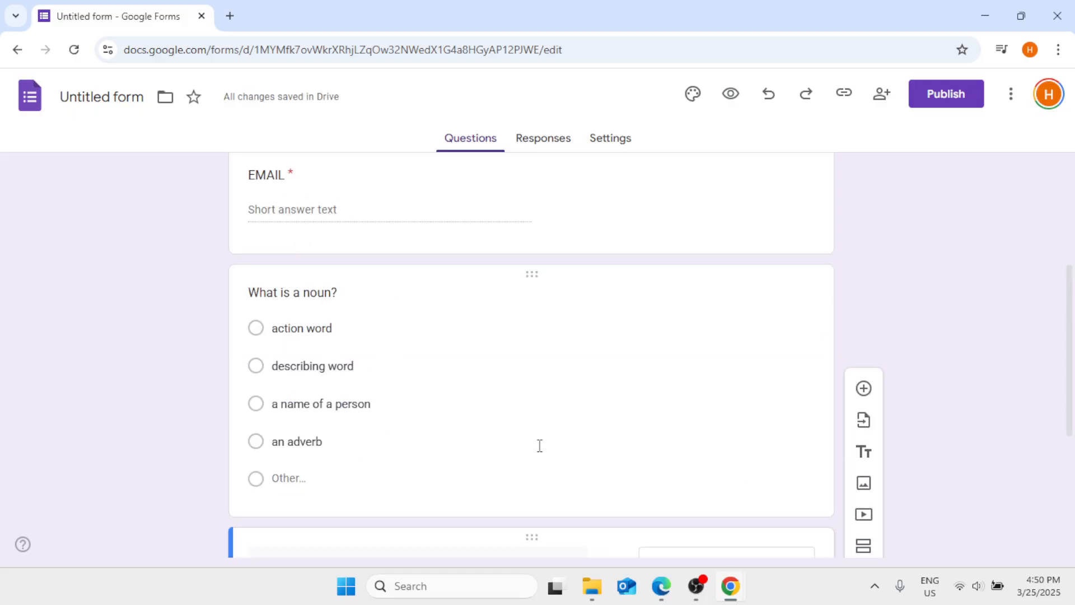
scroll(540, 451, up, 4)
scroll(576, 367, down, 8)
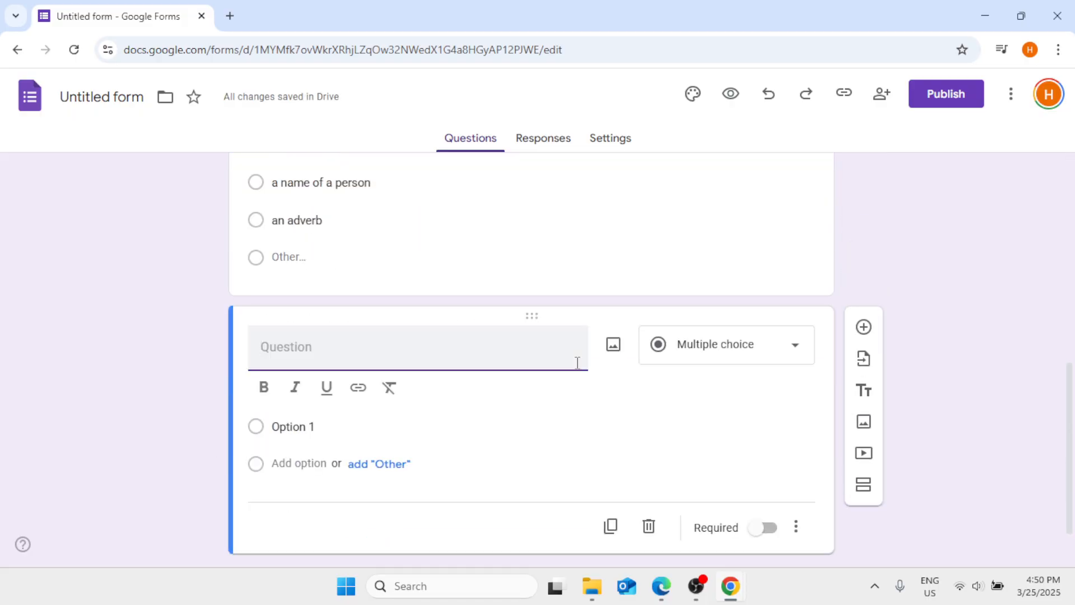
Look at the form's responder link option and its sharing settings without changing any access
scroll(578, 369, up, 6)
scroll(580, 369, up, 3)
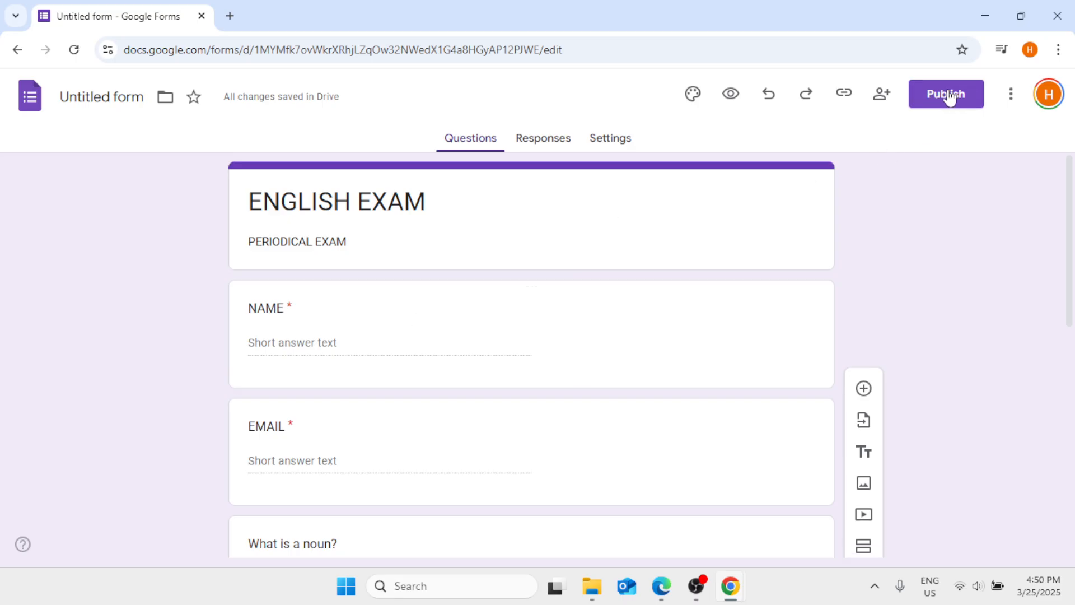
click(845, 99)
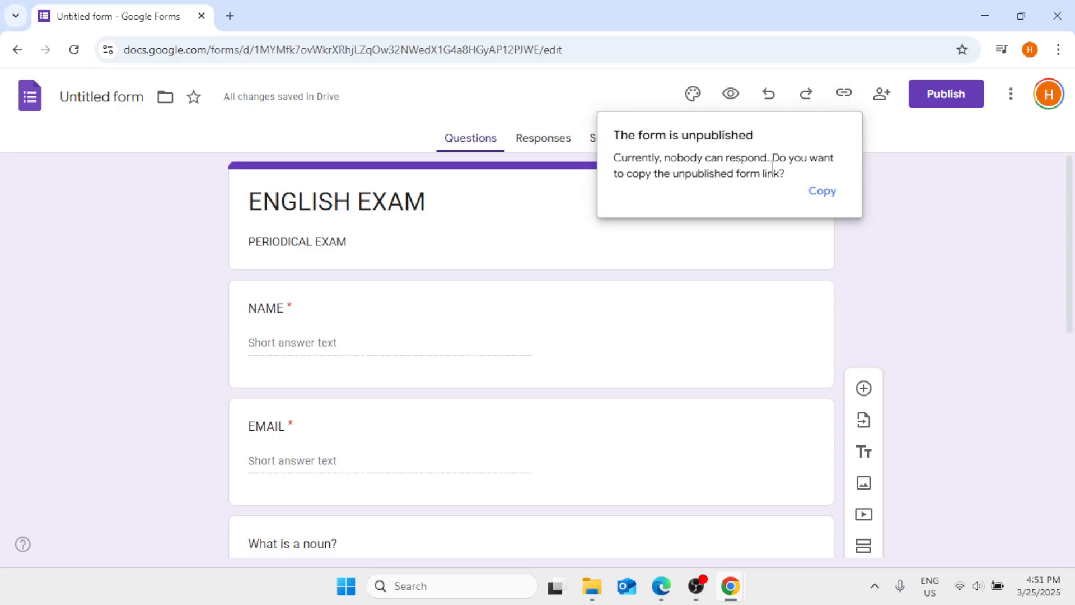
click(882, 94)
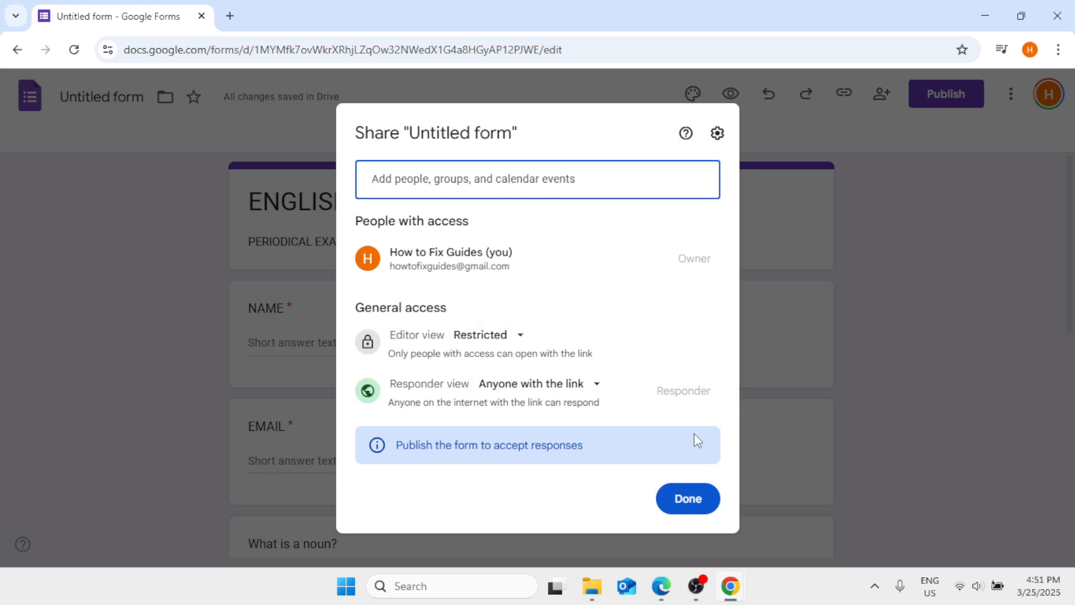
click(800, 137)
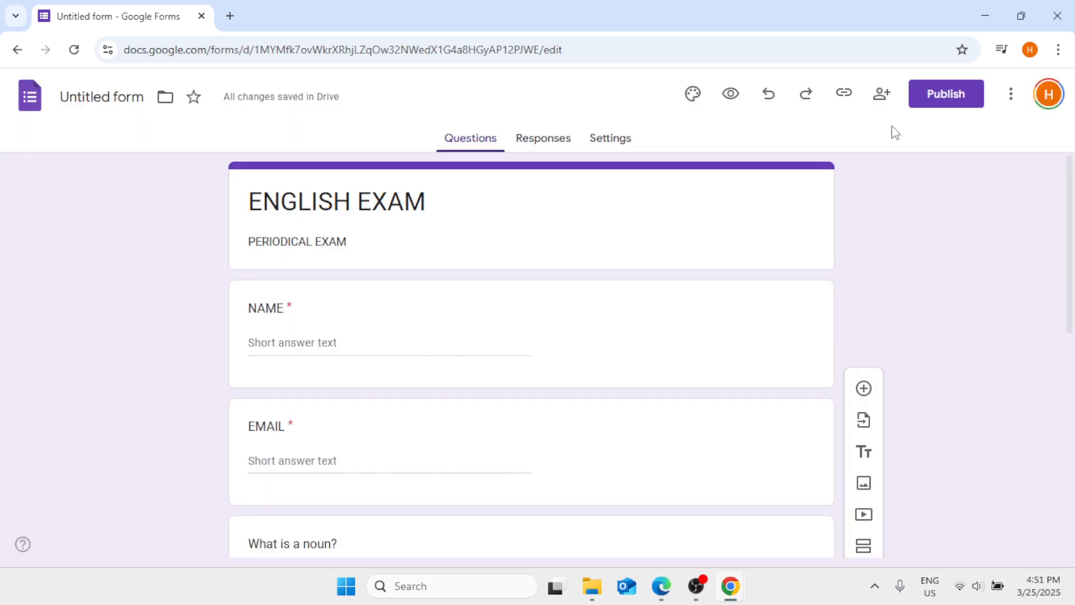
Publish the form for anyone with the link and look over the published questions
click(940, 98)
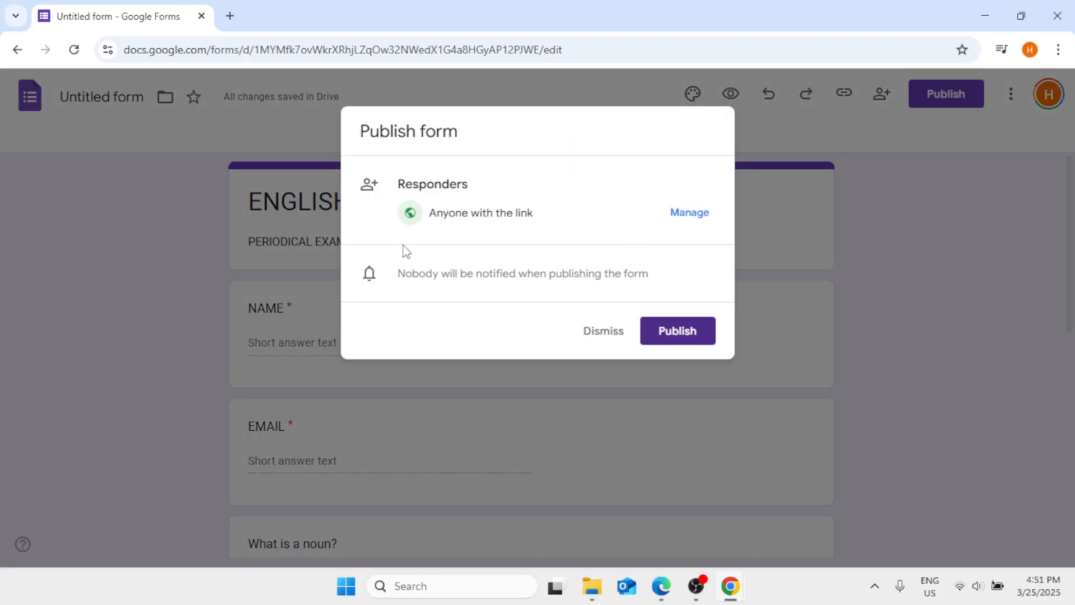
click(673, 335)
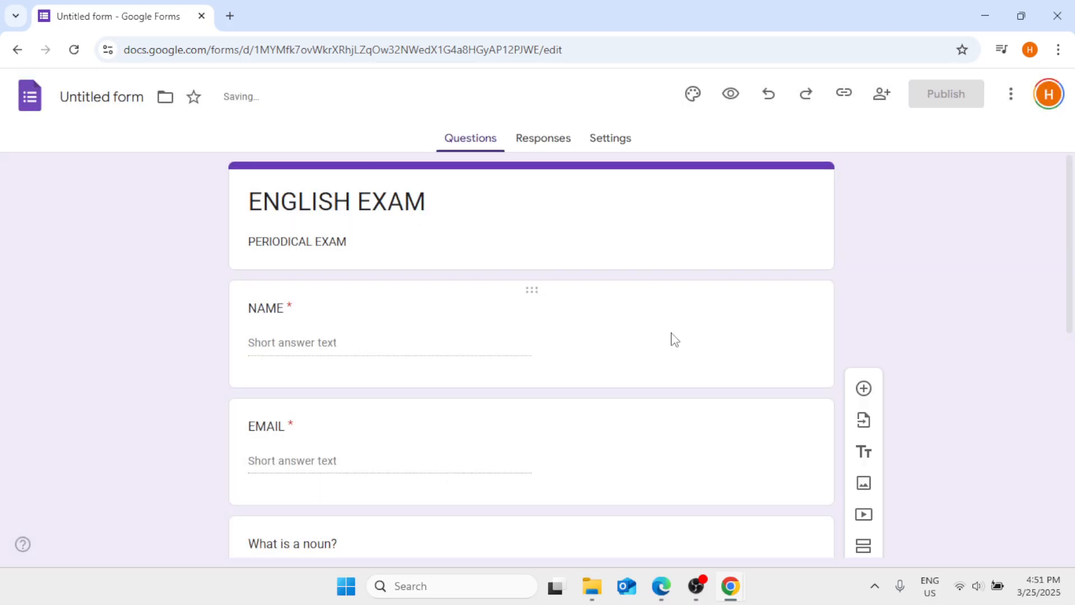
scroll(469, 385, down, 9)
scroll(469, 385, up, 9)
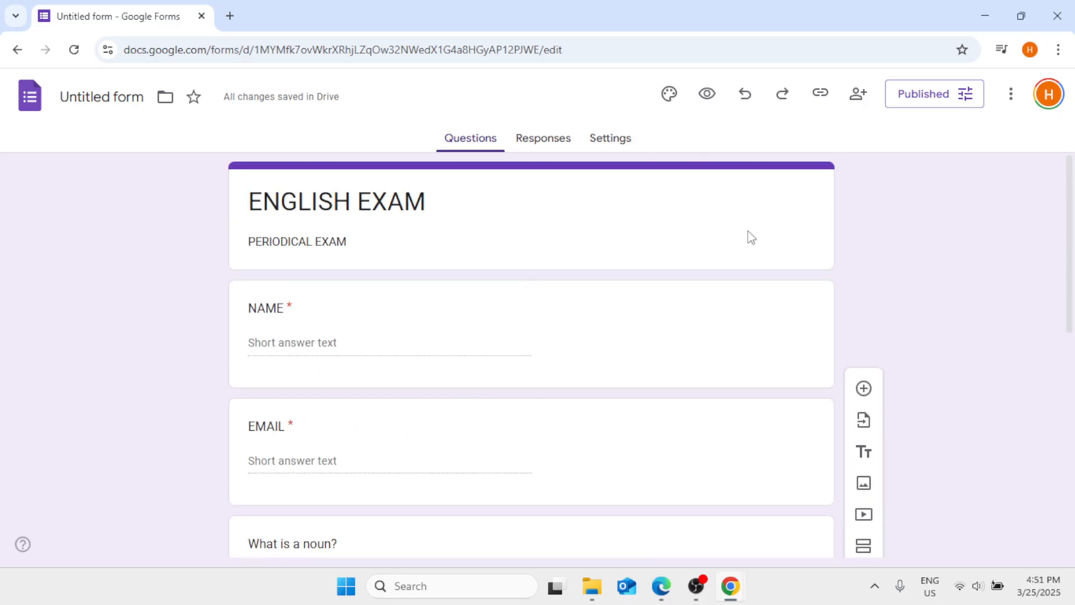
scroll(610, 297, down, 3)
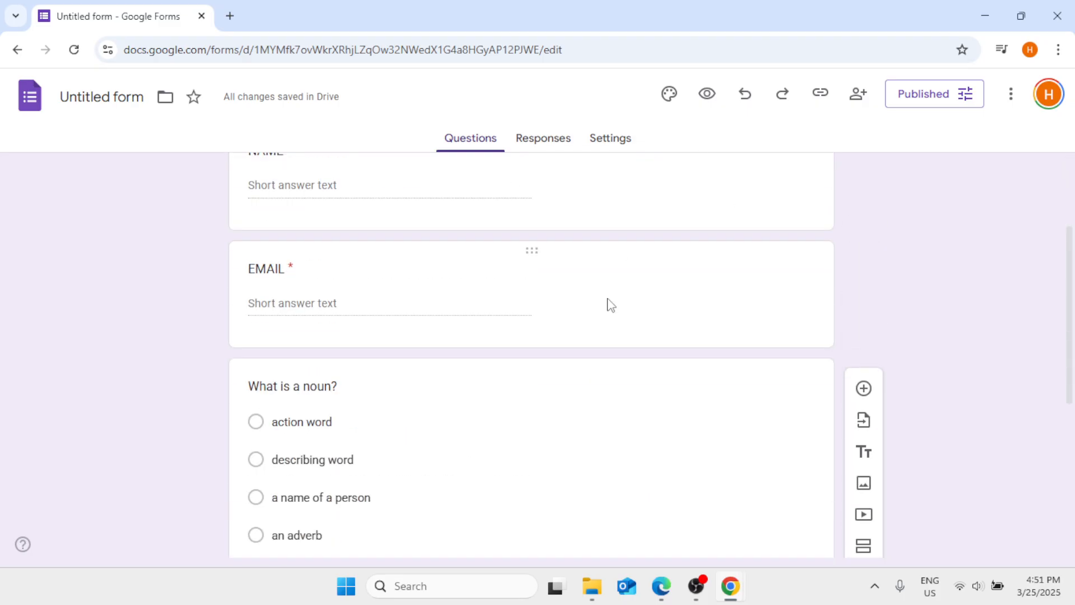